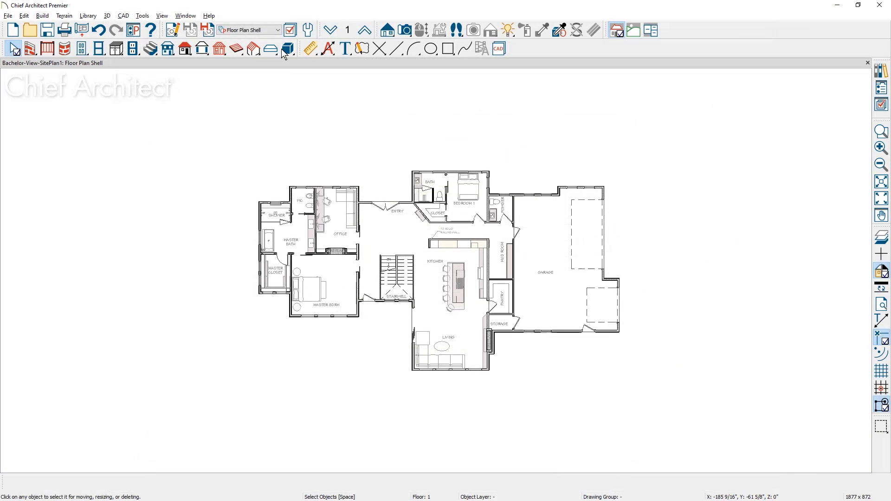
- Switch the plan to the Plot Plan layer set to show the roof outlines and paved areas
click(277, 31)
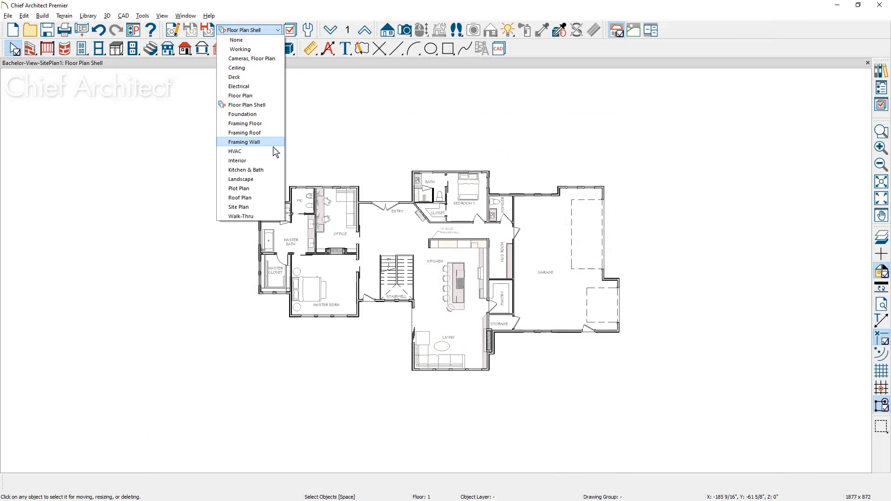
click(271, 186)
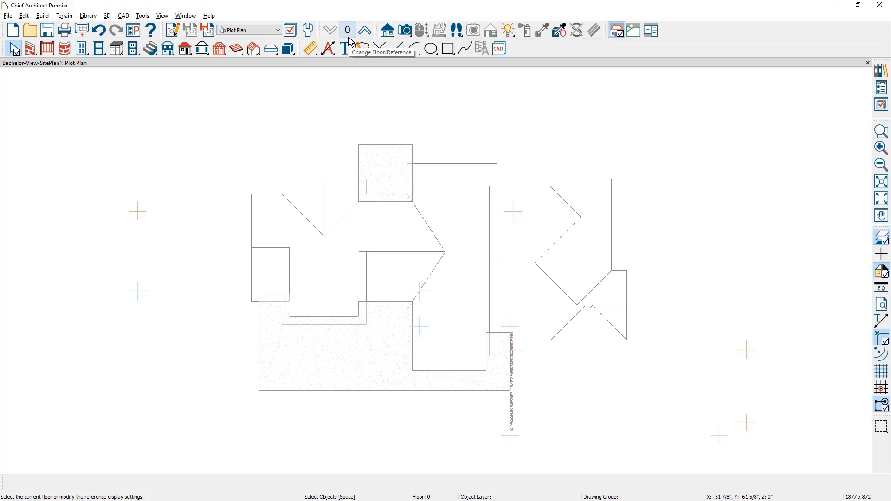
click(176, 34)
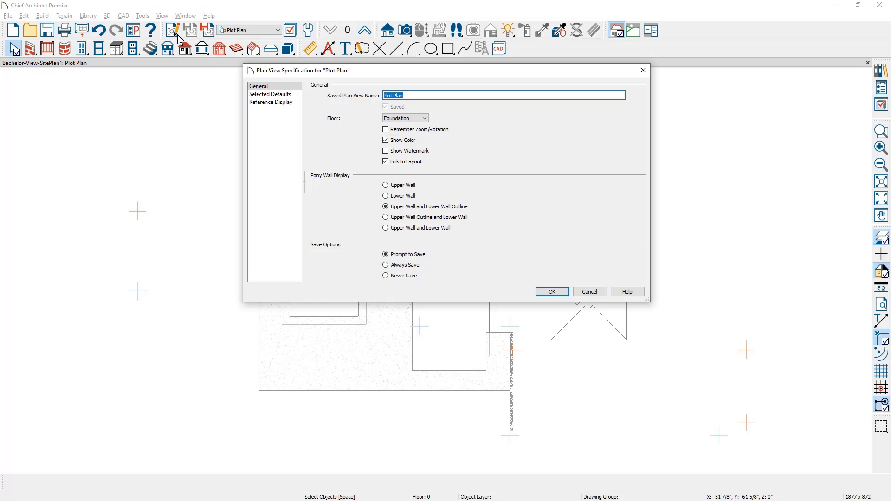
click(418, 121)
click(417, 122)
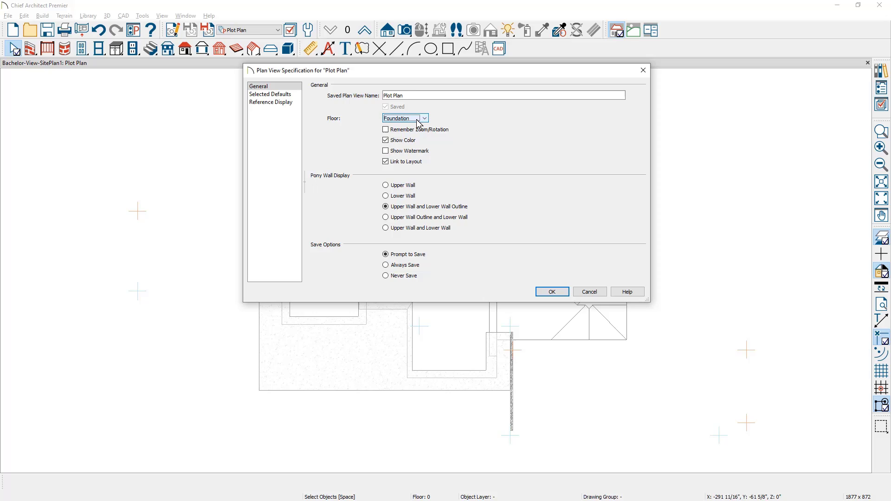
- Close the plan view settings and bring up the Terrain tools palette in the terrain toolset
key(Return)
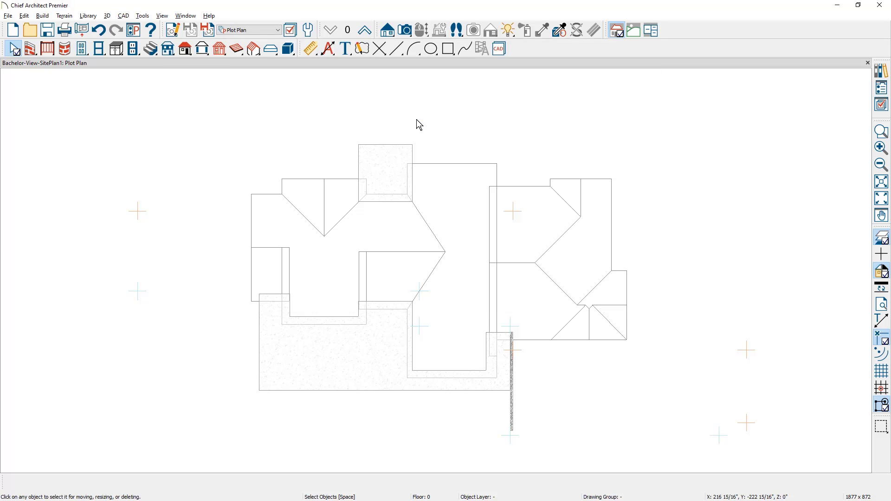
click(634, 30)
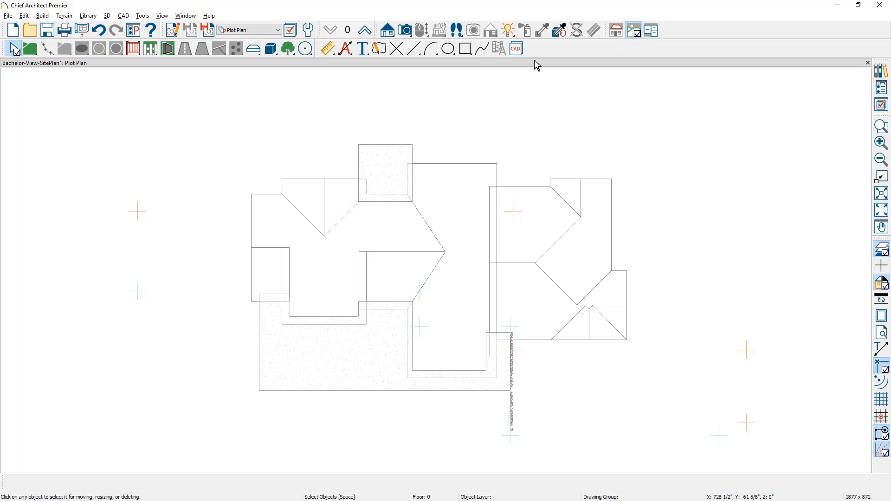
click(37, 50)
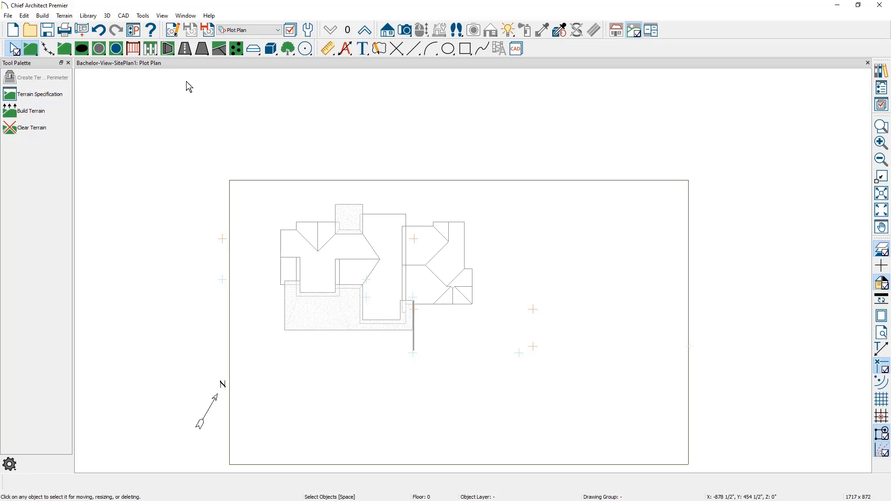
- Draw a straight road across the top of the site and open a Perspective Full Overview camera
click(188, 52)
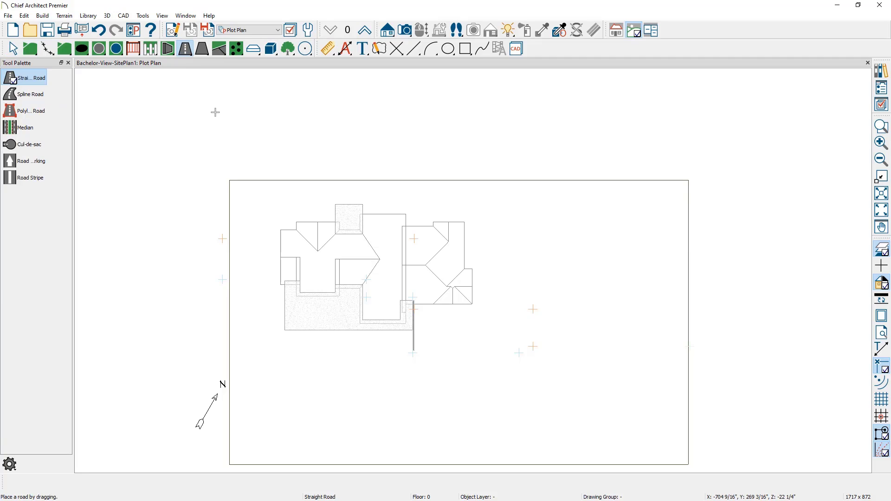
drag(216, 112, 701, 110)
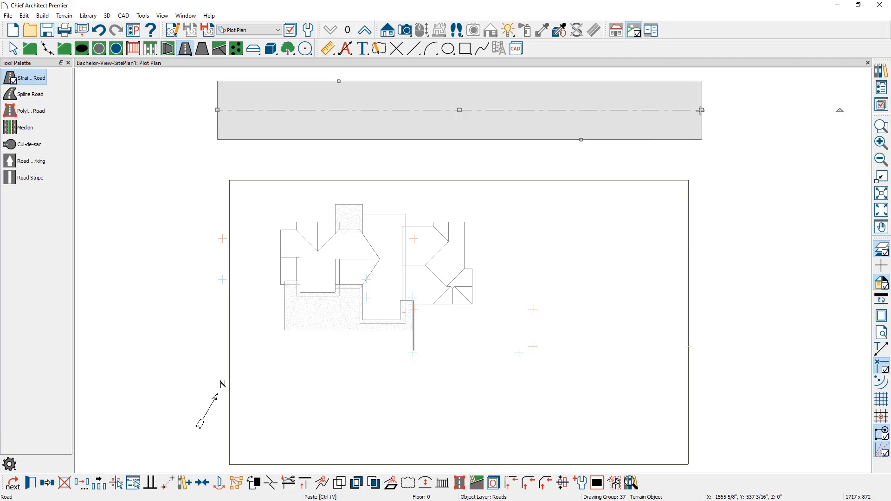
click(404, 30)
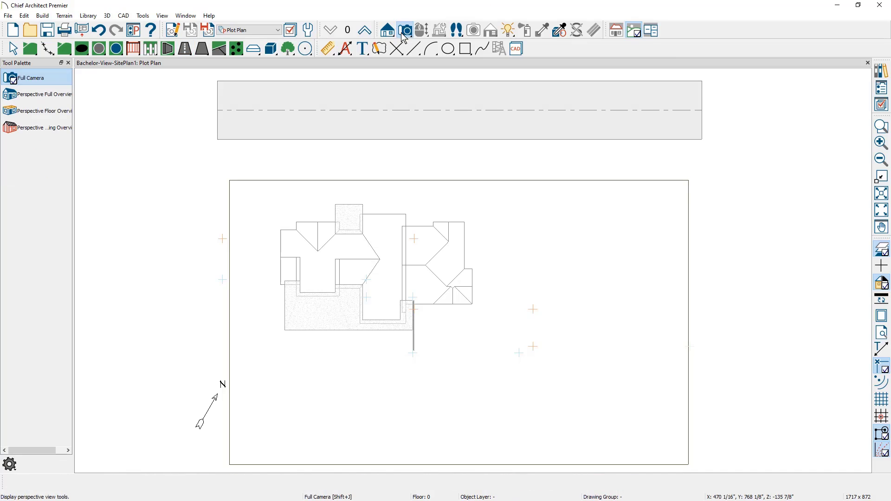
click(37, 97)
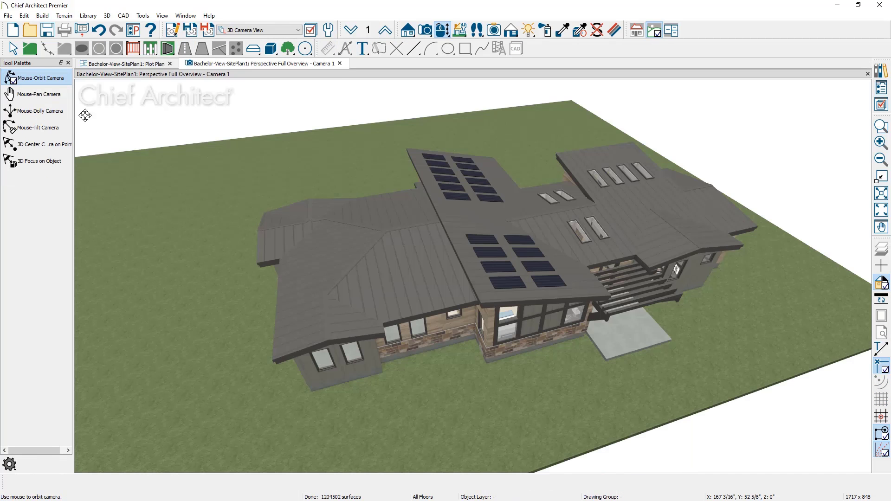
- Drag the terrain perimeter's front edge out to meet the road
middle_drag(396, 317, 380, 227)
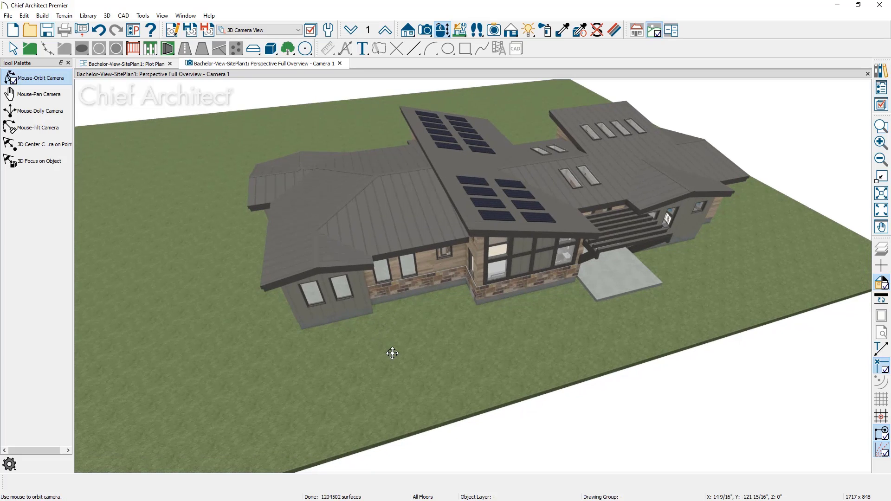
scroll(368, 320, down, 5)
drag(372, 364, 410, 240)
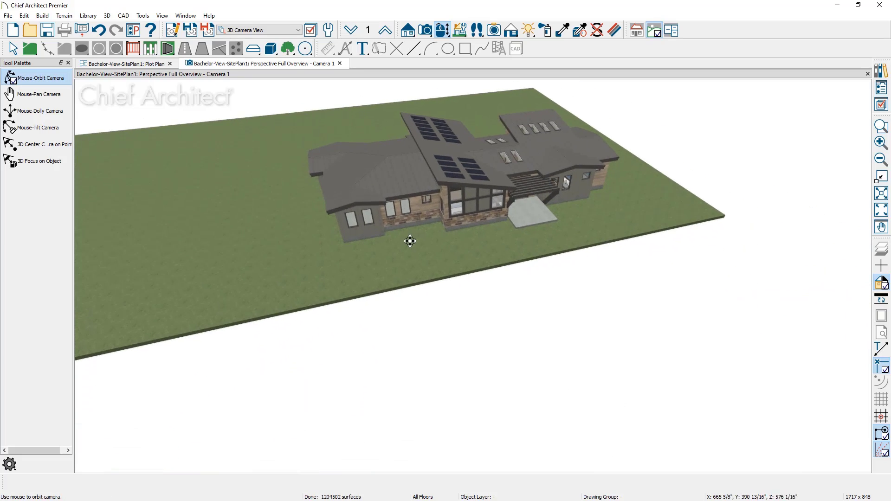
click(412, 281)
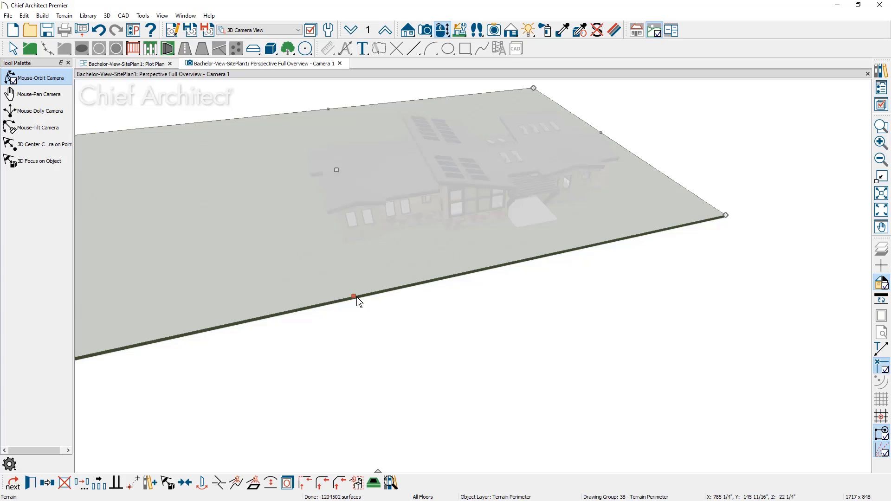
drag(354, 296, 459, 493)
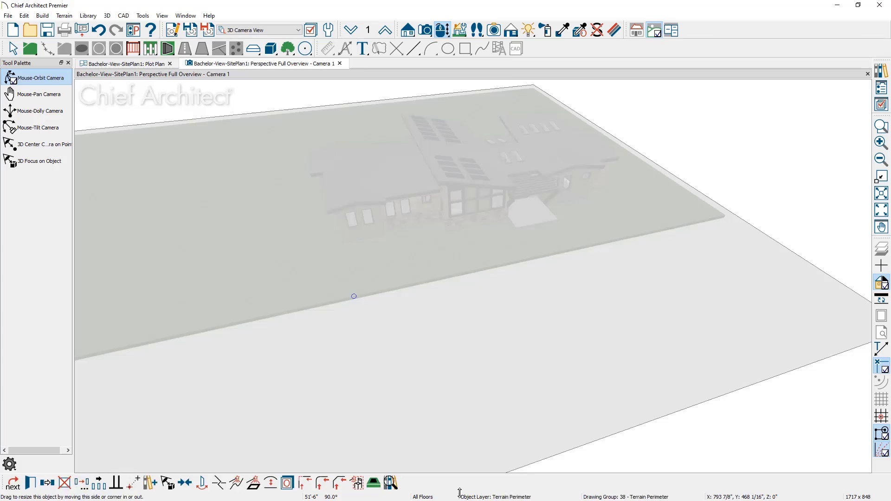
key(Escape)
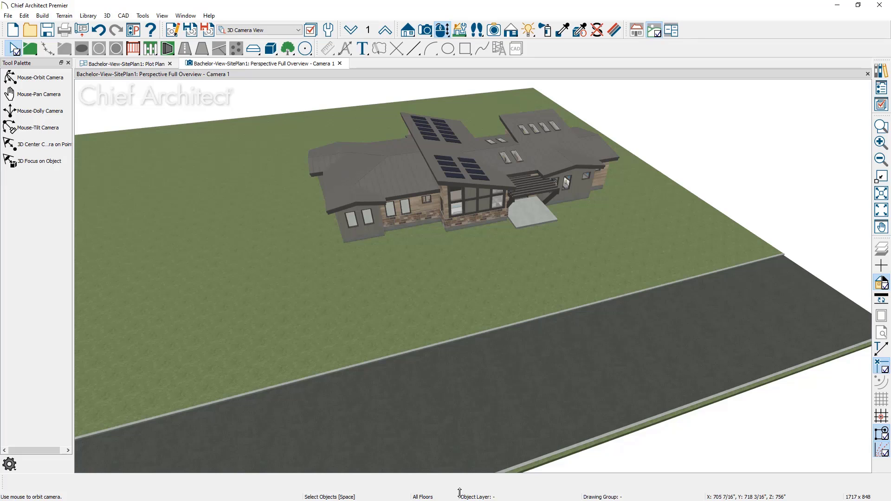
- Draw a rectangular polyline covering the house area on the Plot Plan
click(149, 64)
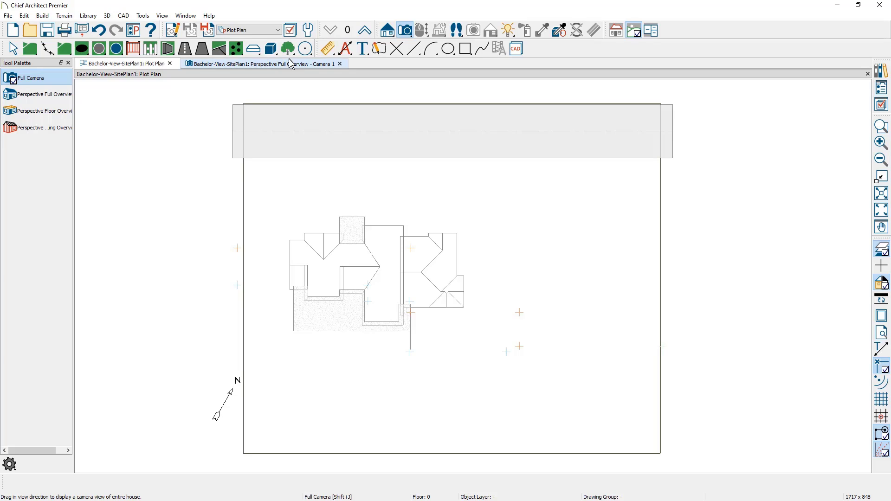
click(465, 48)
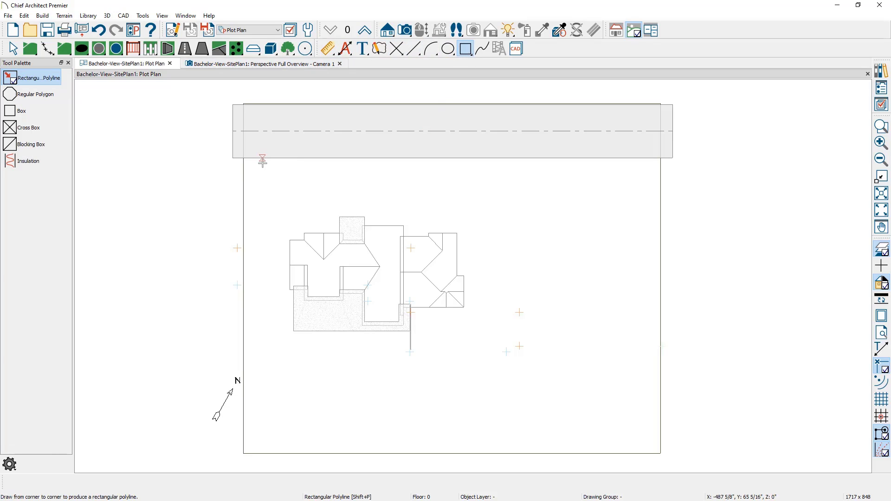
drag(260, 166, 581, 445)
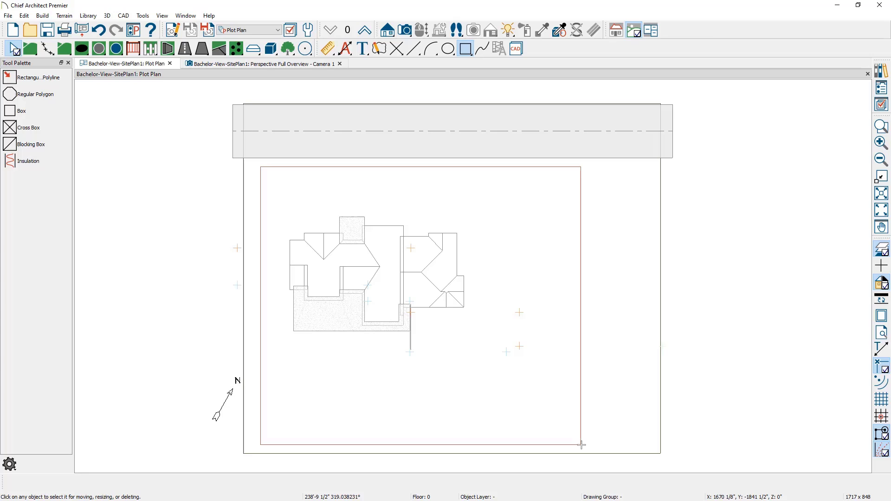
- Break the rectangle's right edge near the top corner and curve it inward as an arc
click(582, 394)
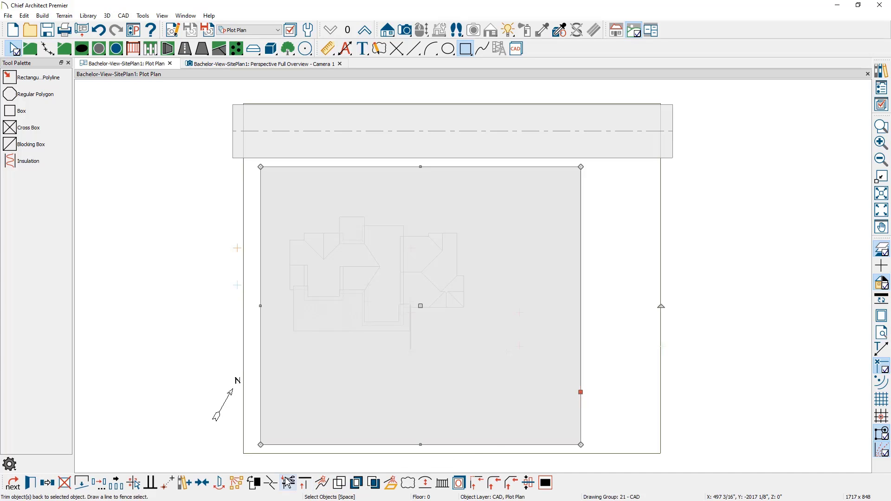
click(573, 355)
click(581, 351)
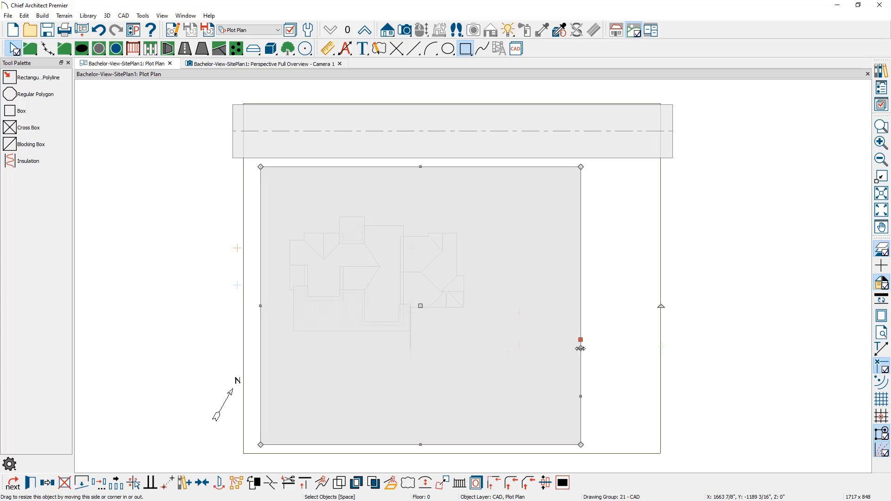
click(581, 348)
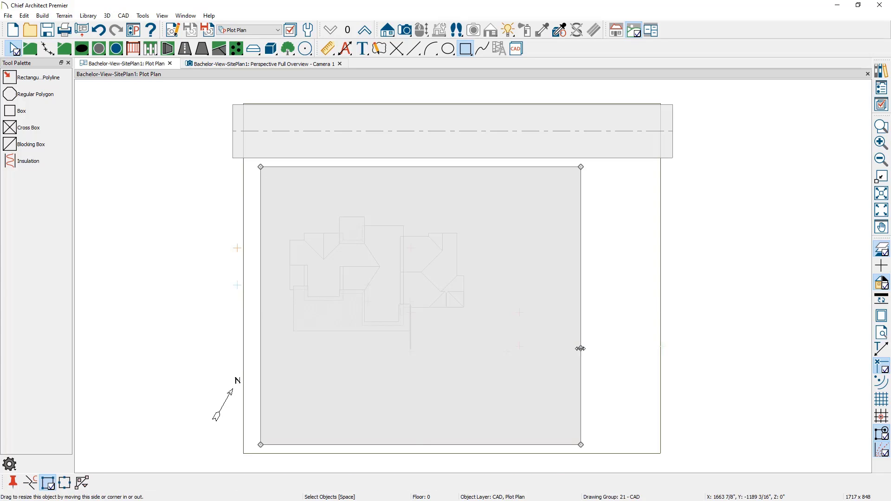
click(581, 175)
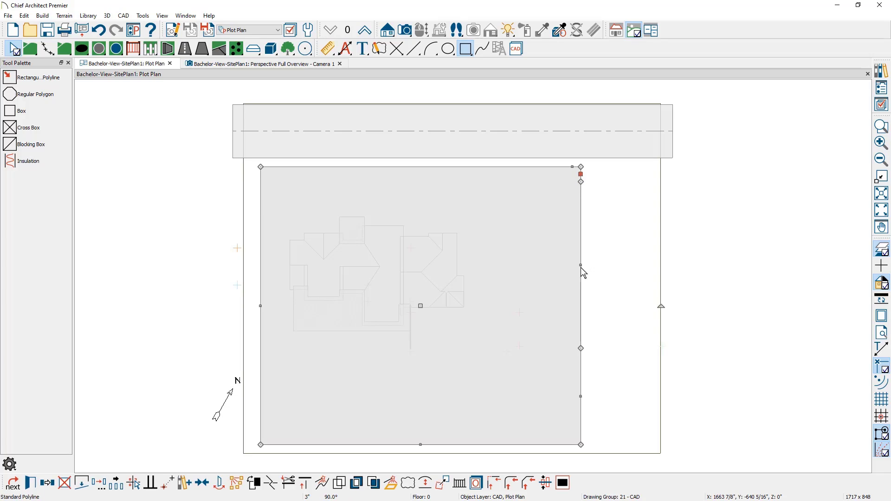
click(581, 266)
click(425, 483)
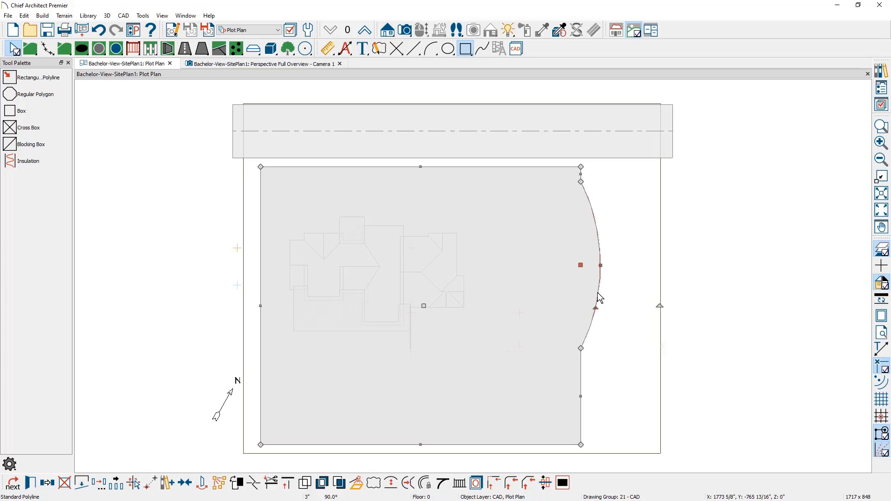
drag(597, 307, 548, 298)
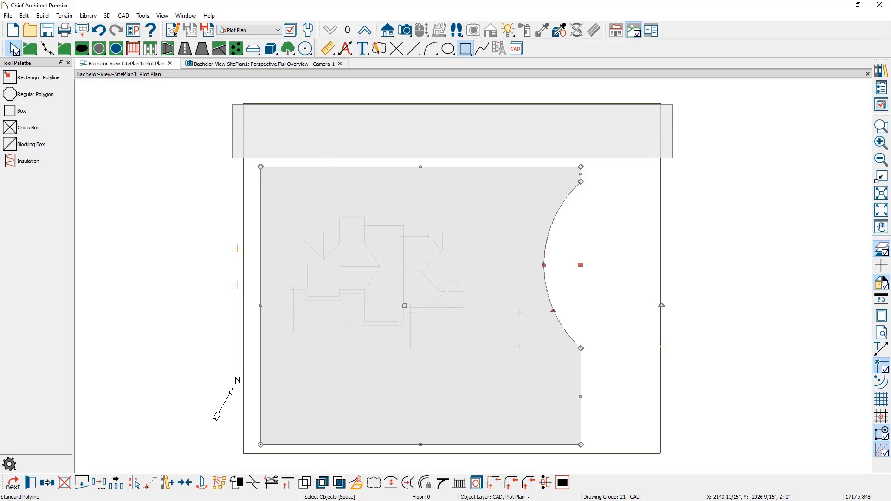
- Copy the CAD, Plot Plan layer as 'Lot Boundary' and assign it to the polyline
key(e)
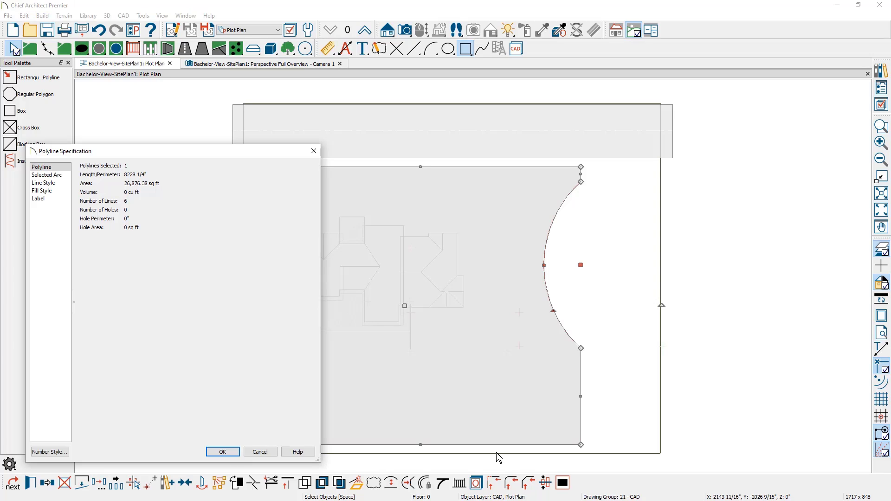
click(65, 186)
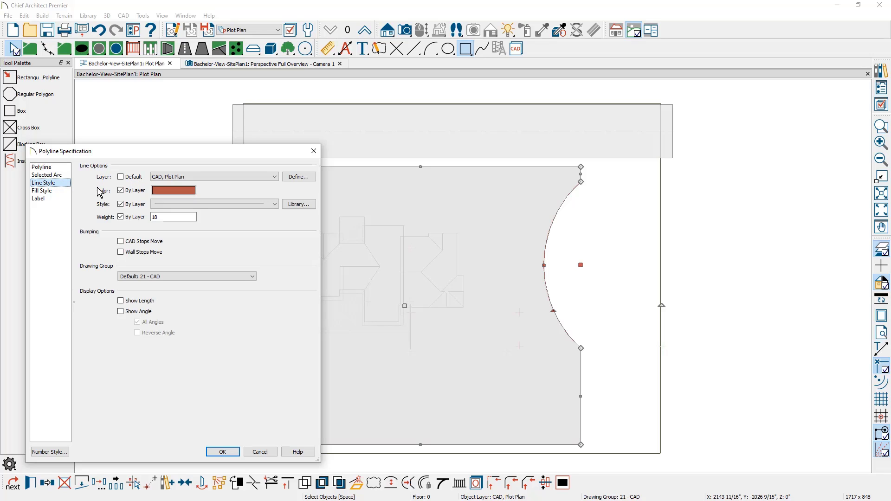
click(275, 177)
click(274, 176)
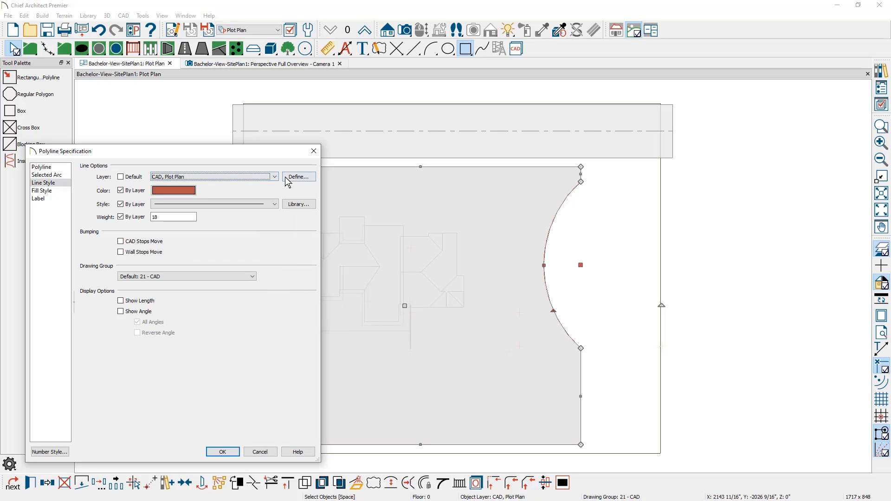
click(298, 176)
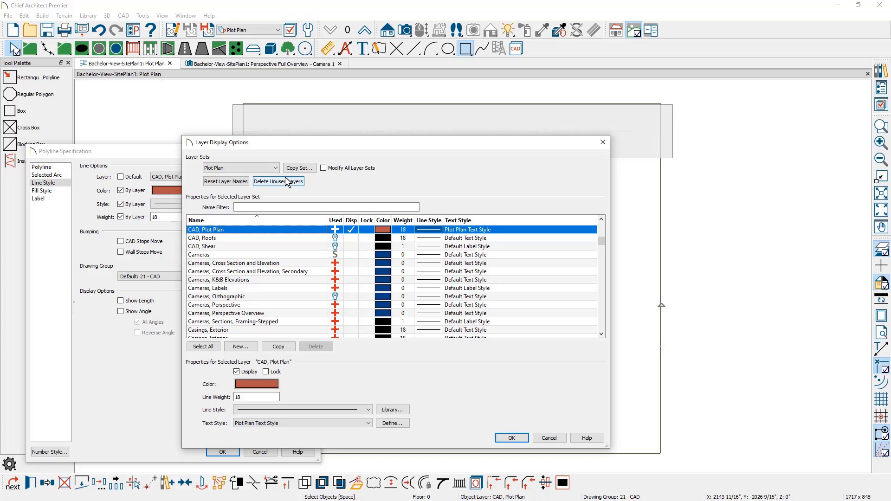
click(279, 347)
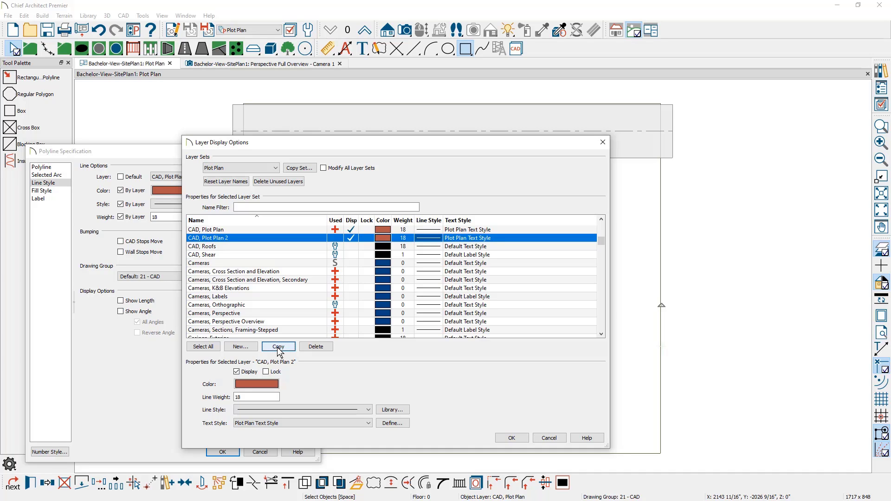
text(Lot Boundary)
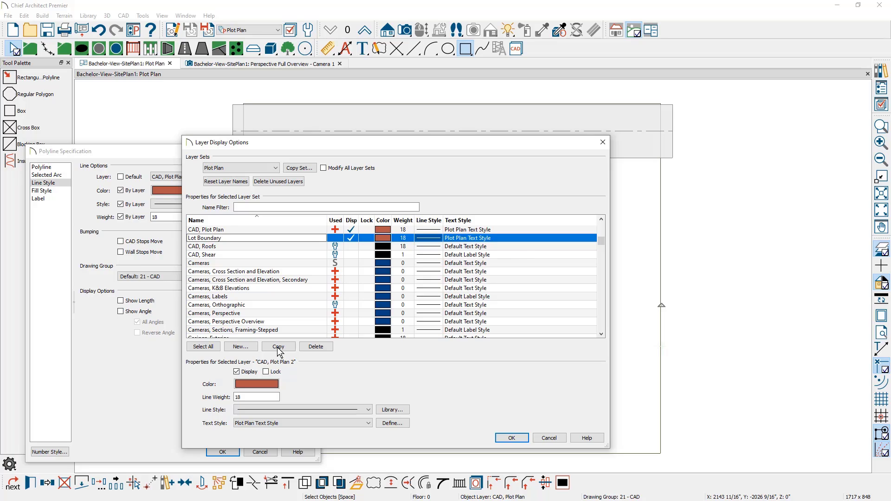
key(Return)
click(511, 438)
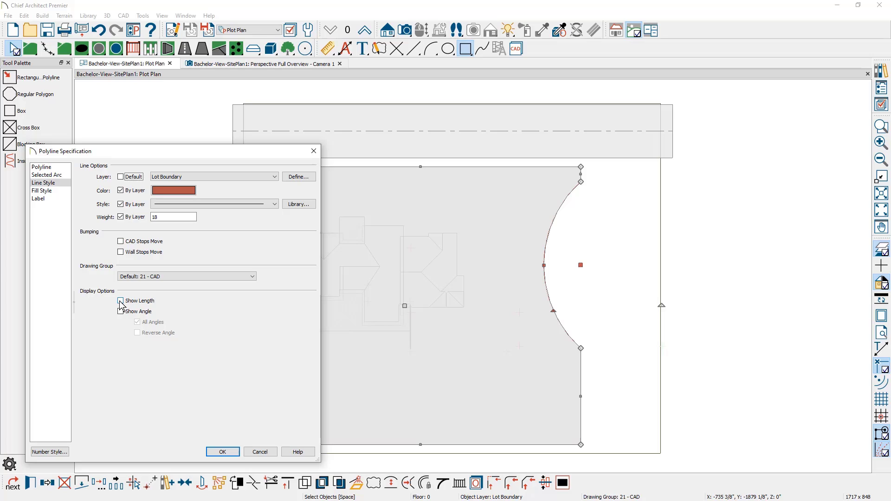
- Turn on Show Length and Show Angle labels for the boundary sides
click(120, 301)
click(120, 312)
click(219, 453)
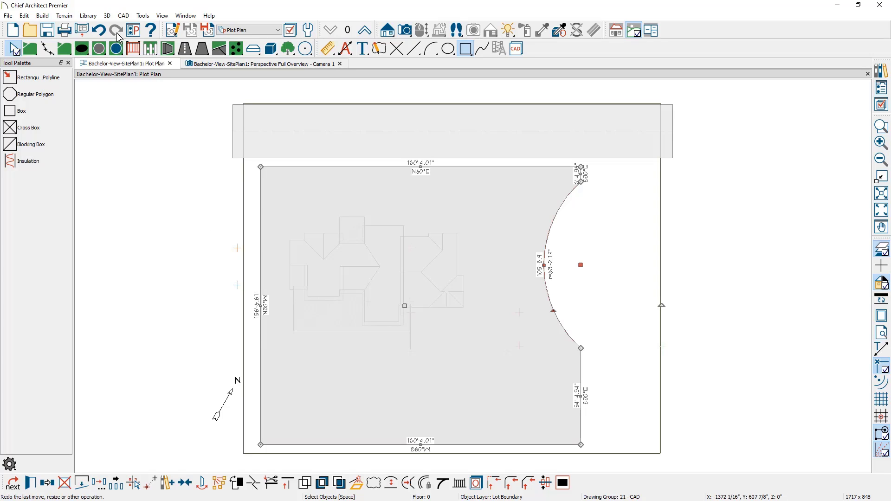
- Set the Edit > Behaviors Concentric Jump preference to 10'
click(141, 32)
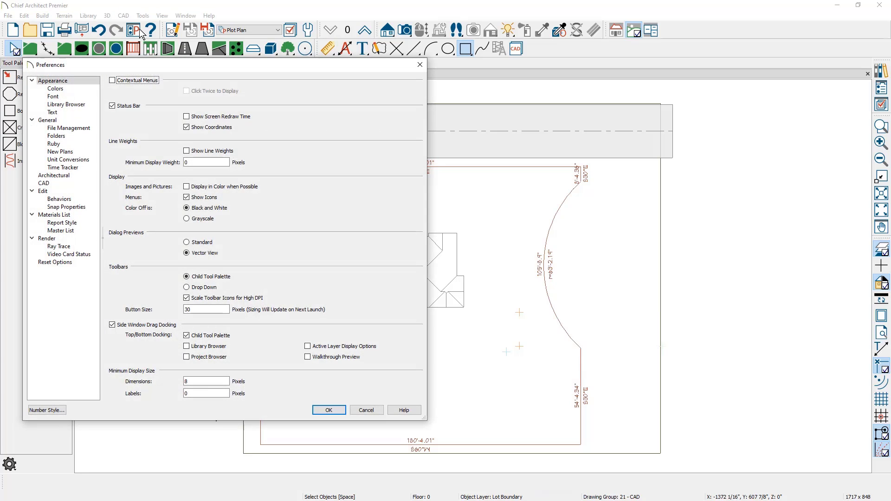
click(55, 194)
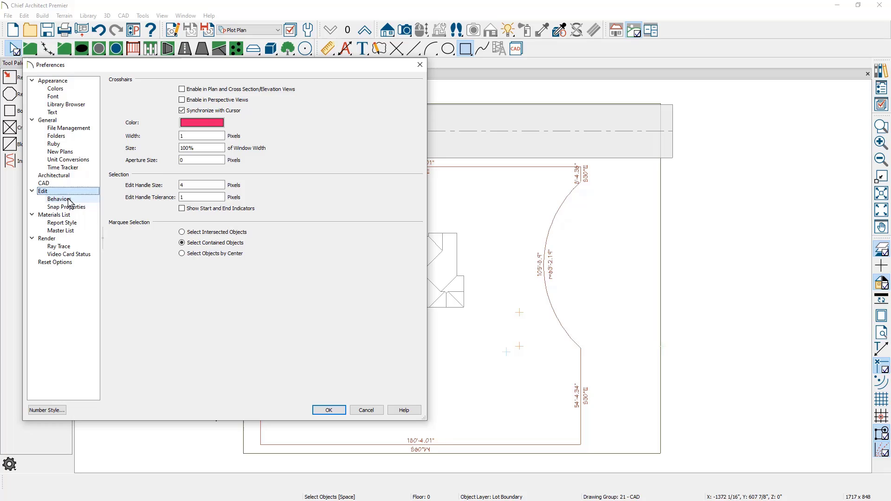
click(60, 199)
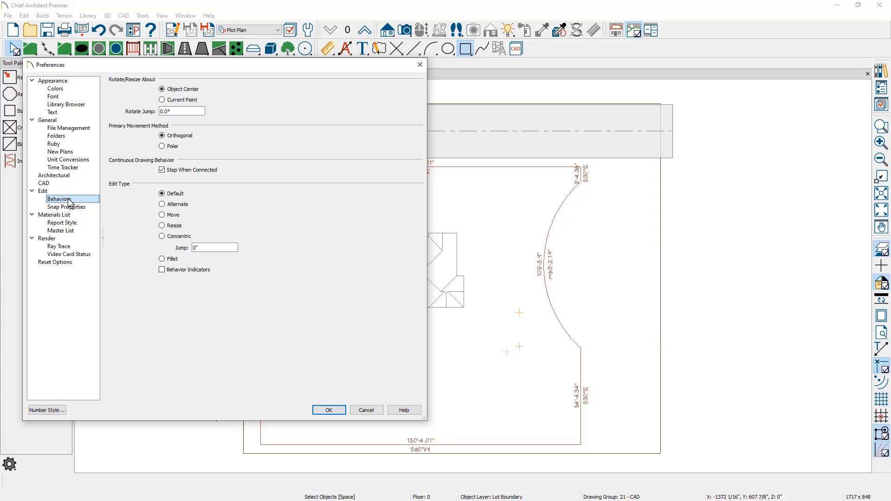
click(195, 248)
text(10')
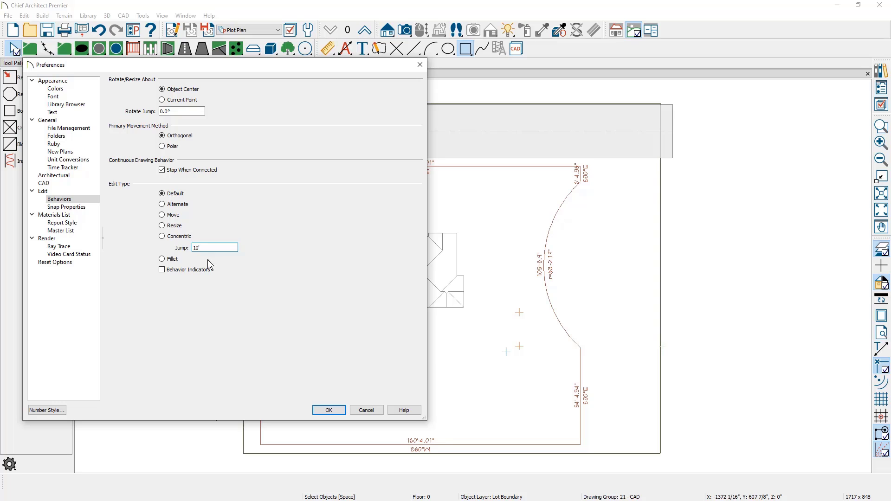
click(319, 410)
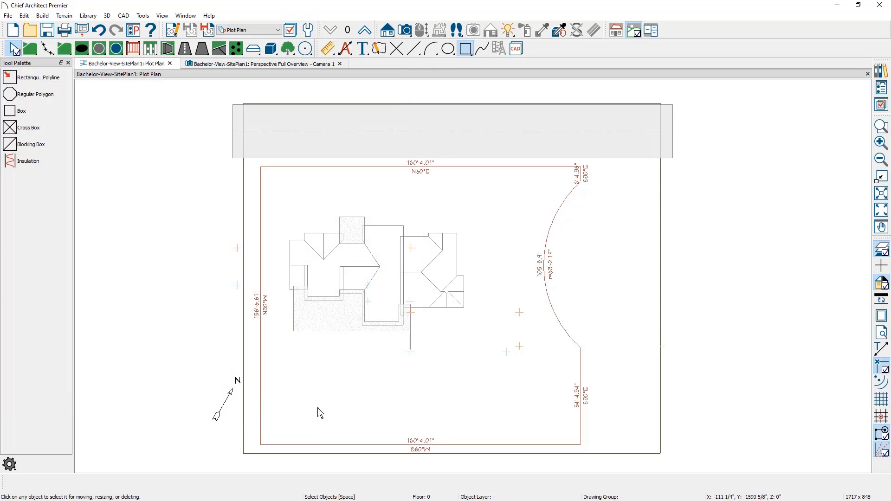
- Make a concentric copy of the lot boundary inset 10' inside it
click(261, 434)
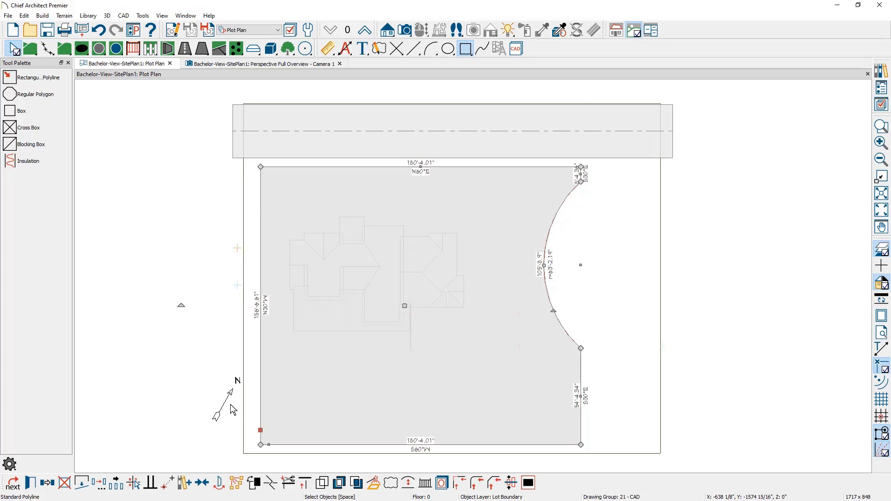
click(47, 483)
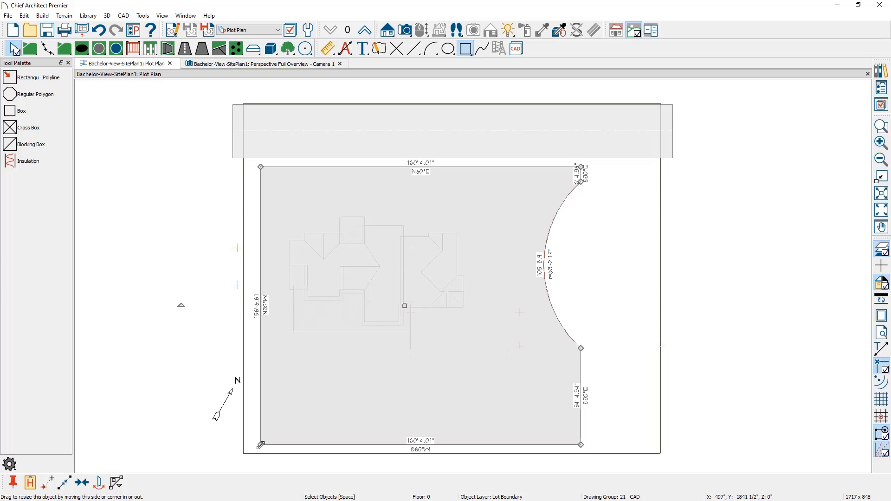
drag(260, 445, 277, 435)
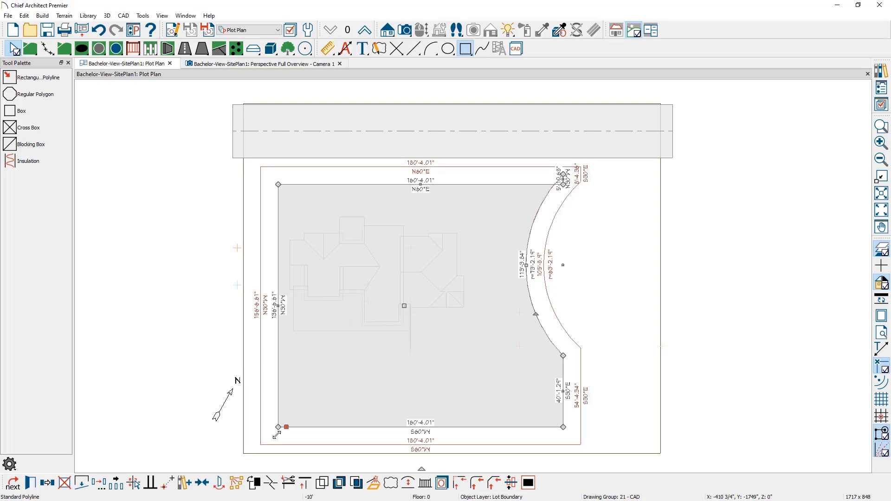
- Adjust the inset copy's short top-right corner segment to 3.97"
scroll(487, 176, up, 3)
scroll(576, 177, up, 2)
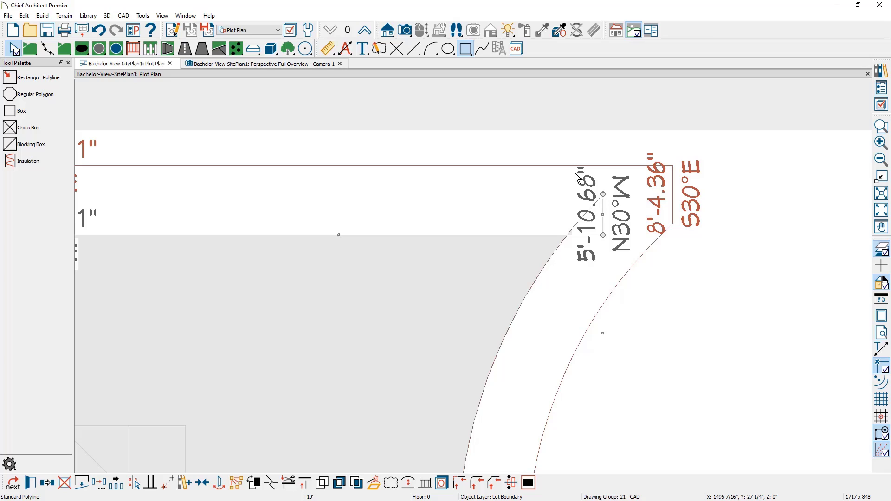
scroll(576, 178, up, 1)
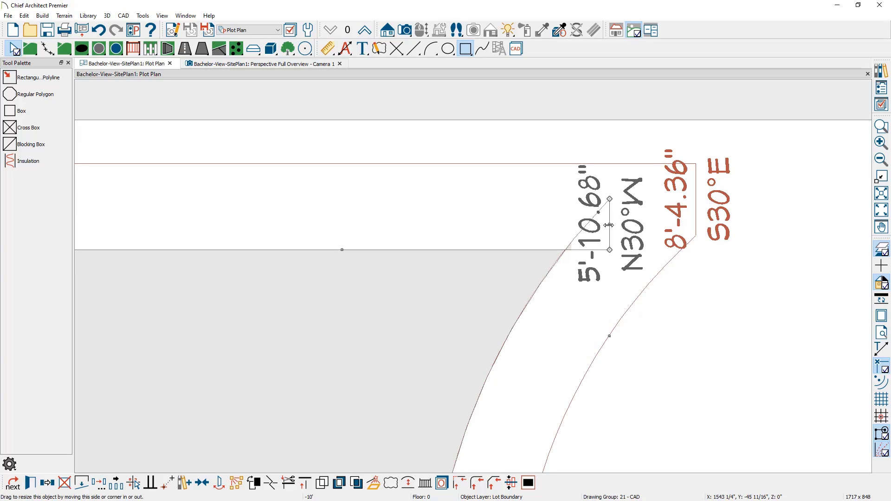
drag(609, 225, 563, 249)
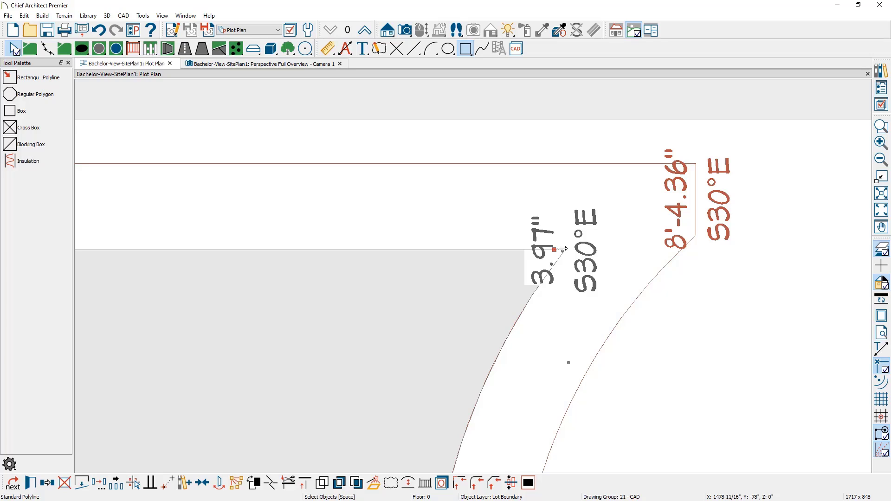
- Turn off Show Length and Show Angle on the inset copy and open its Layer Display Options
double_click(563, 250)
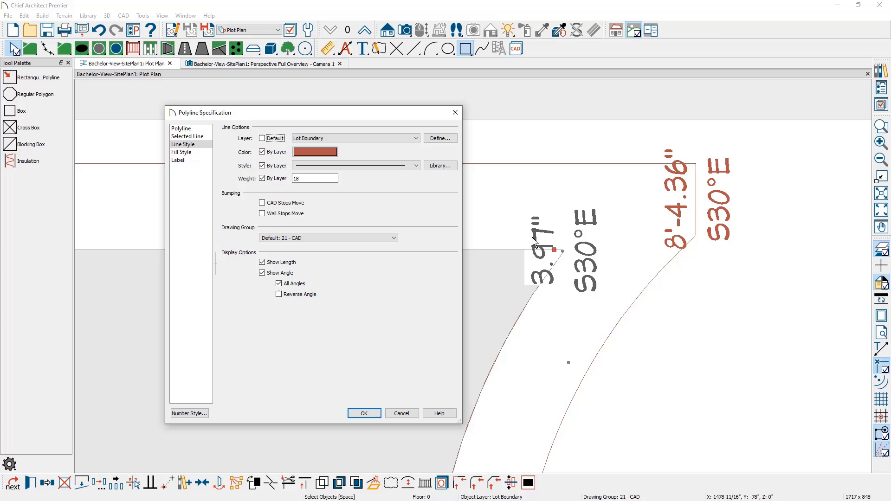
click(290, 263)
click(289, 273)
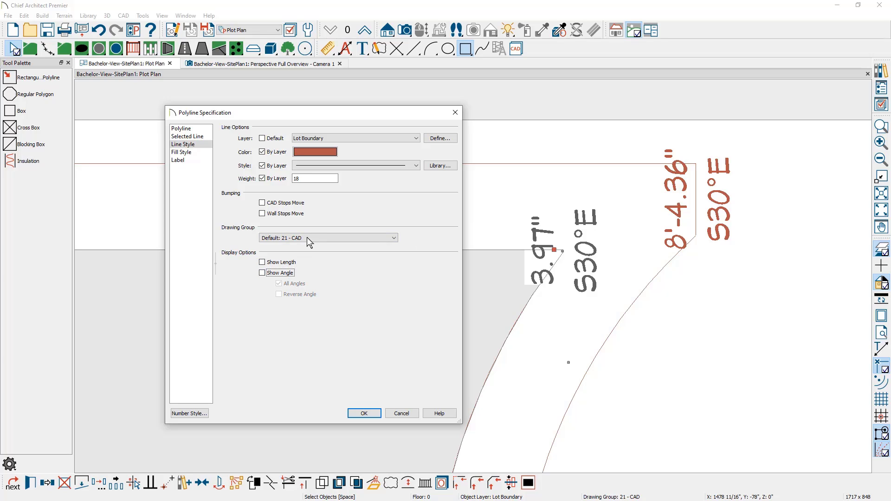
click(432, 140)
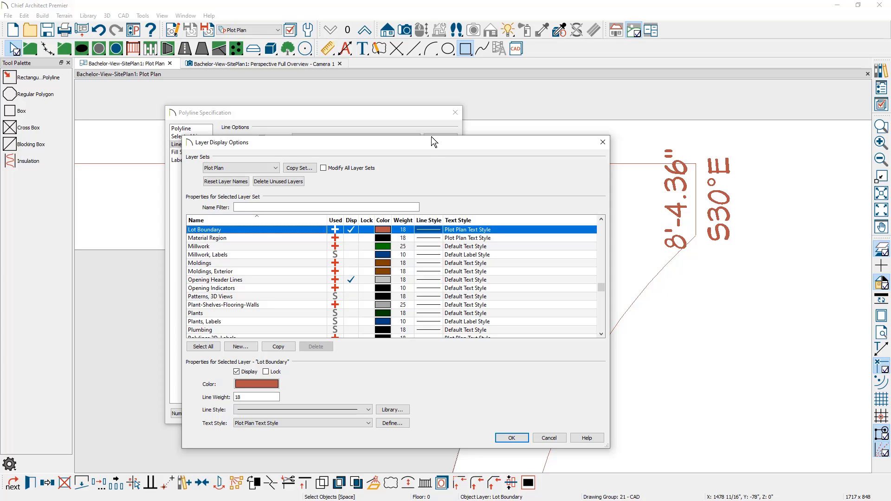
- Set the Lot Boundary layer's colour to black
click(388, 232)
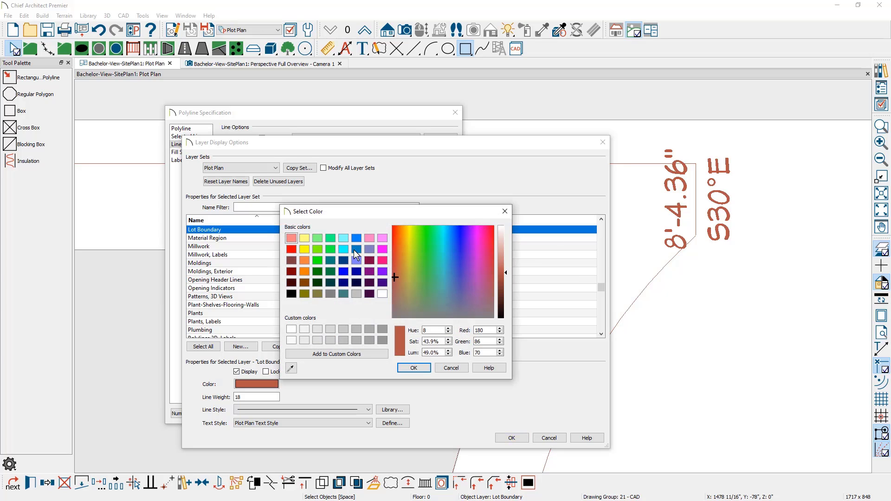
click(291, 294)
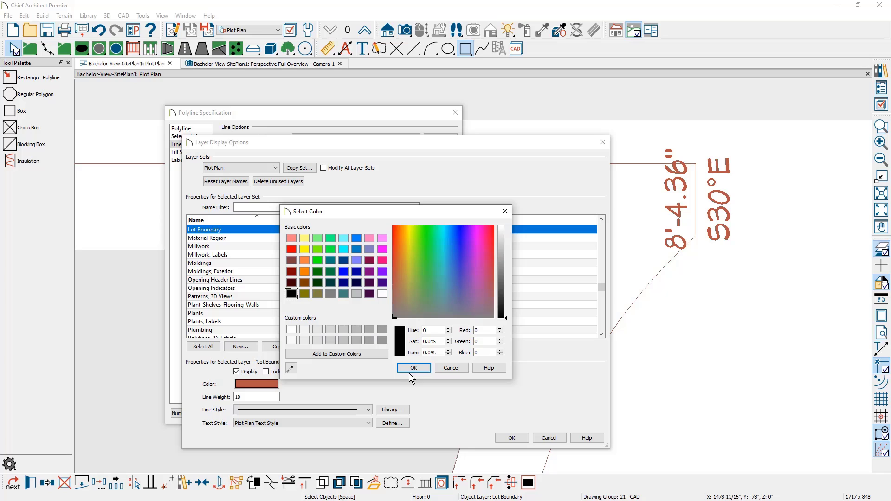
click(413, 368)
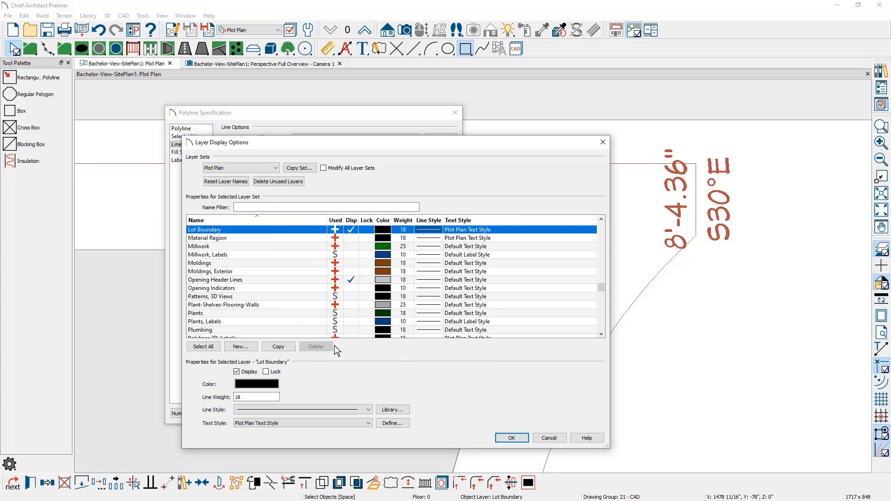
- Duplicate the layer as 'Lot Setback' with a dashed line pattern for the inset copy
click(287, 351)
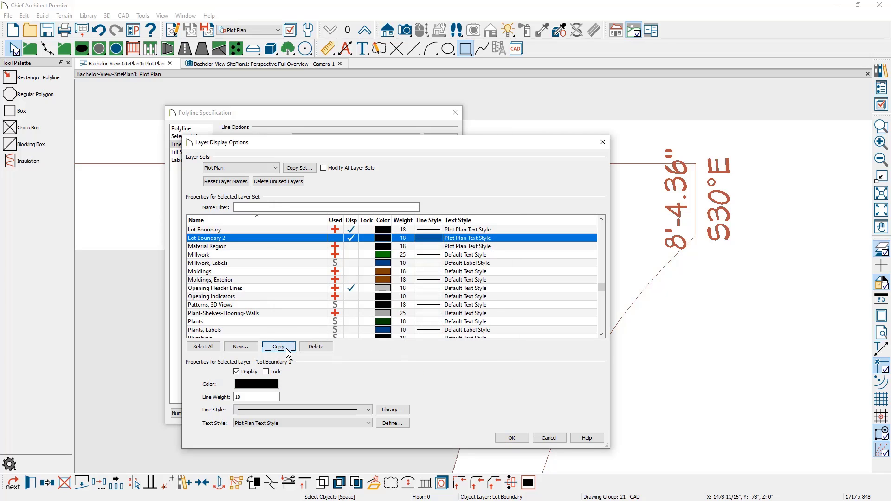
click(224, 238)
text(Lot Se)
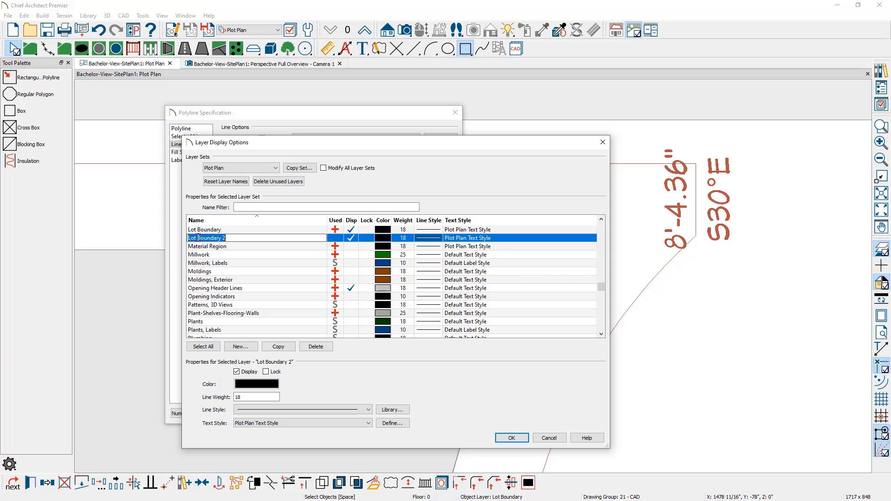
text(tback)
click(371, 410)
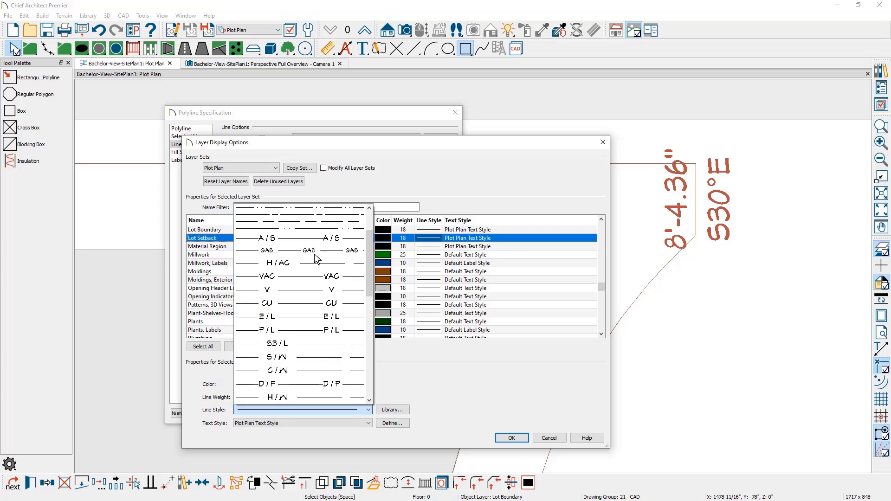
click(324, 229)
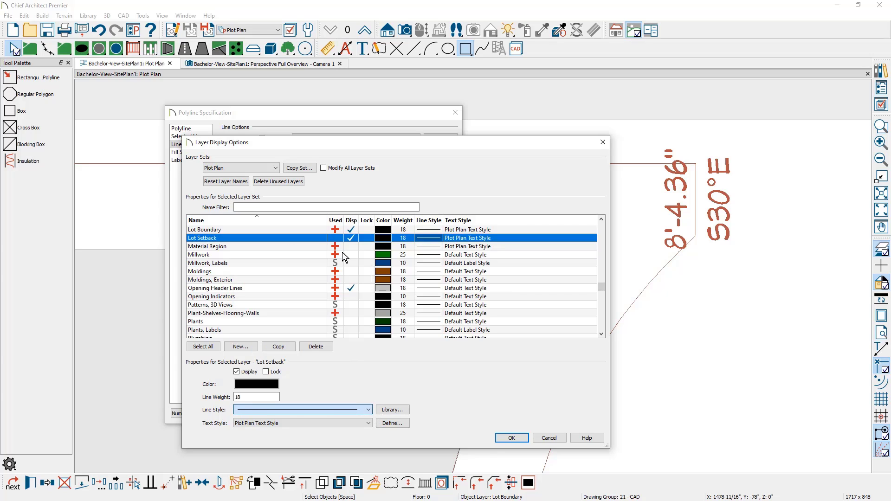
click(513, 438)
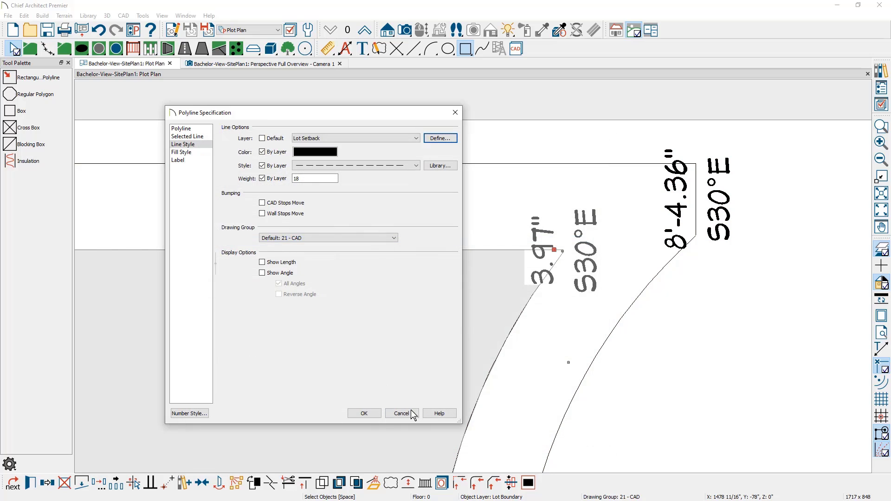
click(365, 413)
- Frame the whole lot in view and bring up the terrain elevation tools
key(Escape)
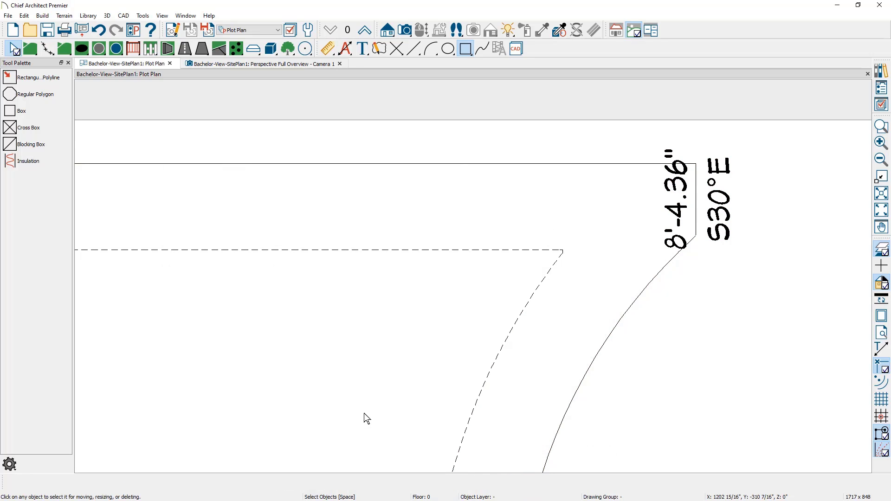
scroll(588, 281, down, 5)
middle_drag(587, 280, 599, 275)
scroll(598, 275, down, 3)
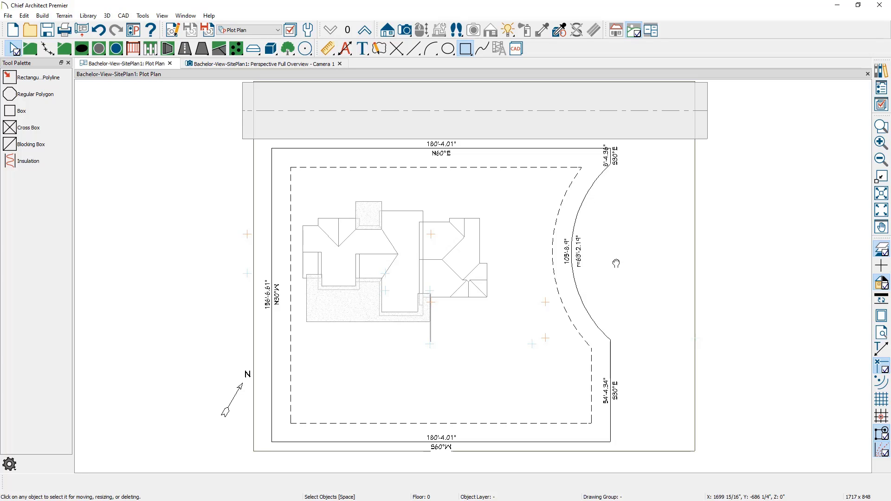
click(49, 48)
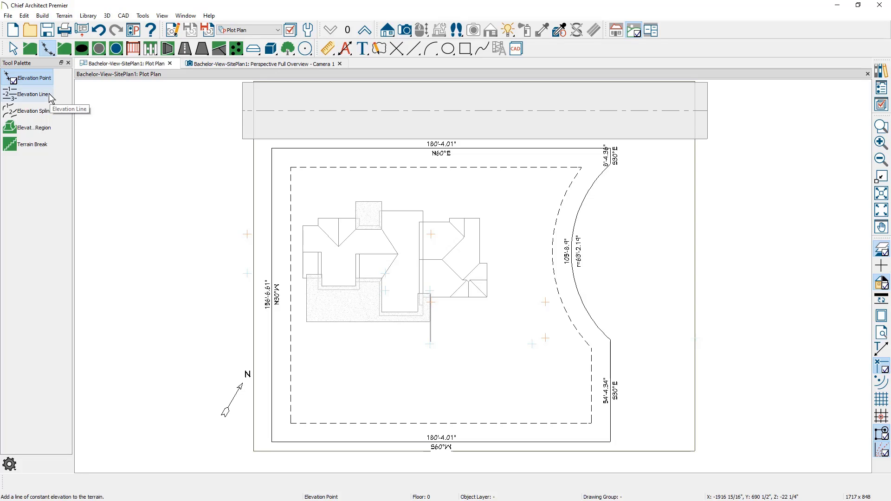
- Draw a rectangular elevation region spanning the road and the upper part of the lot
click(46, 134)
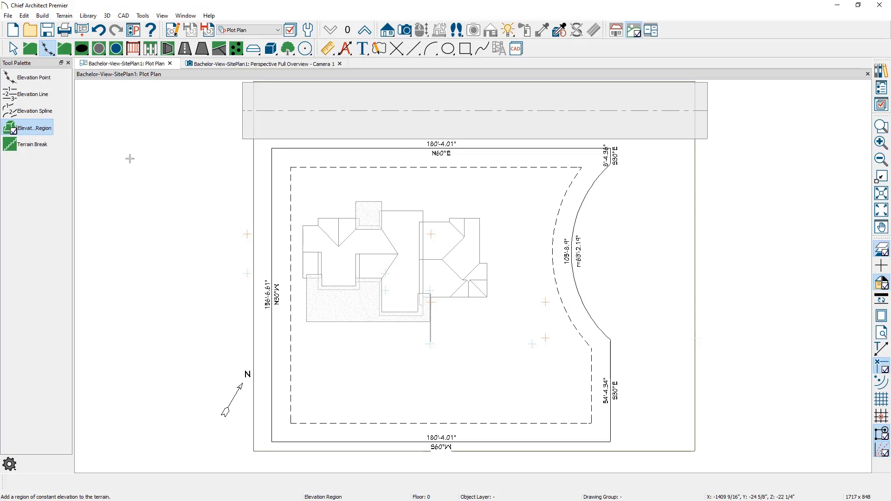
scroll(130, 159, down, 1)
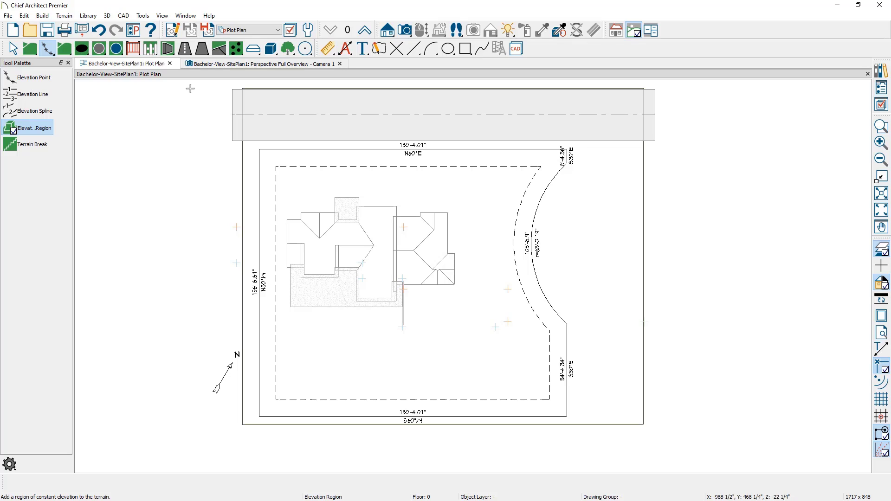
drag(194, 85, 682, 227)
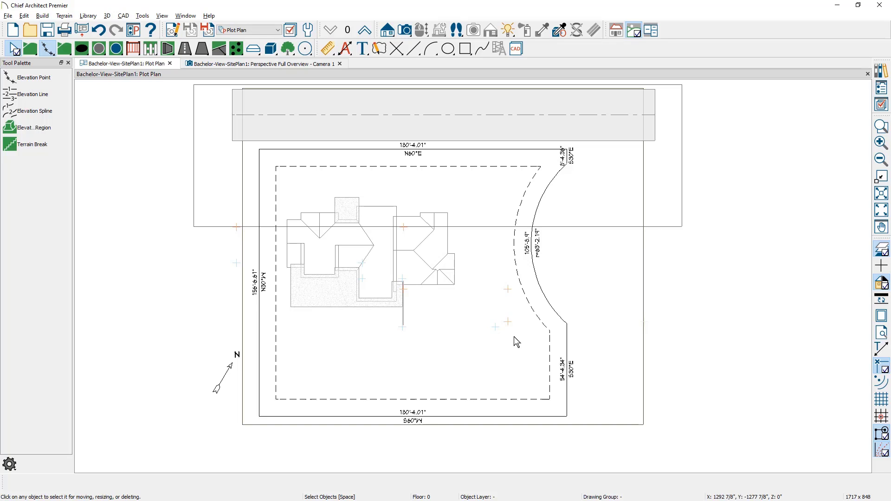
- Select the northern elevation region and add two break points on its lower edge
click(668, 227)
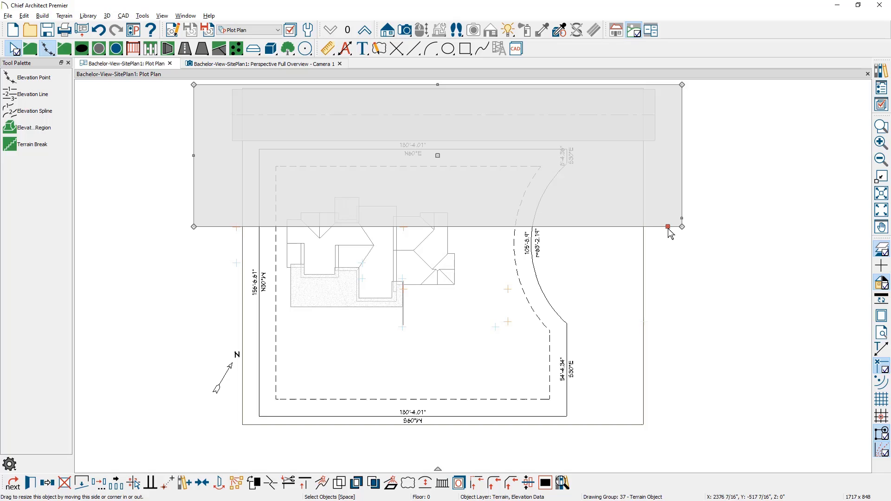
click(670, 230)
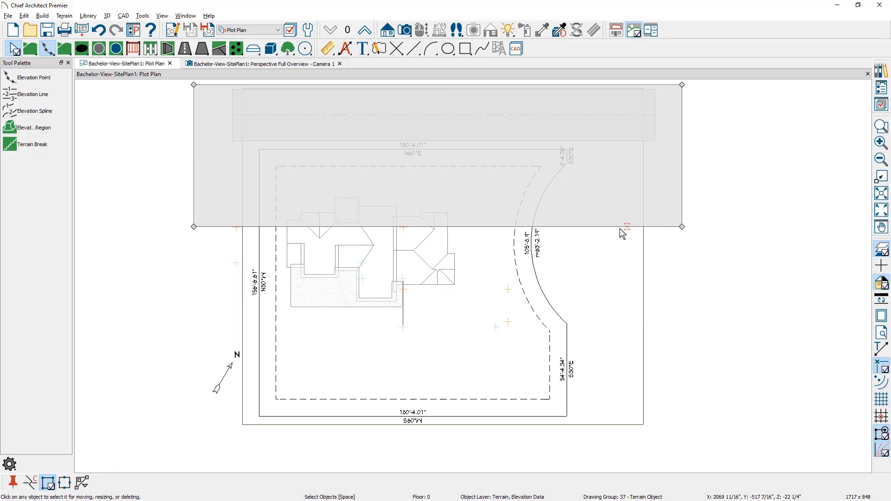
click(504, 230)
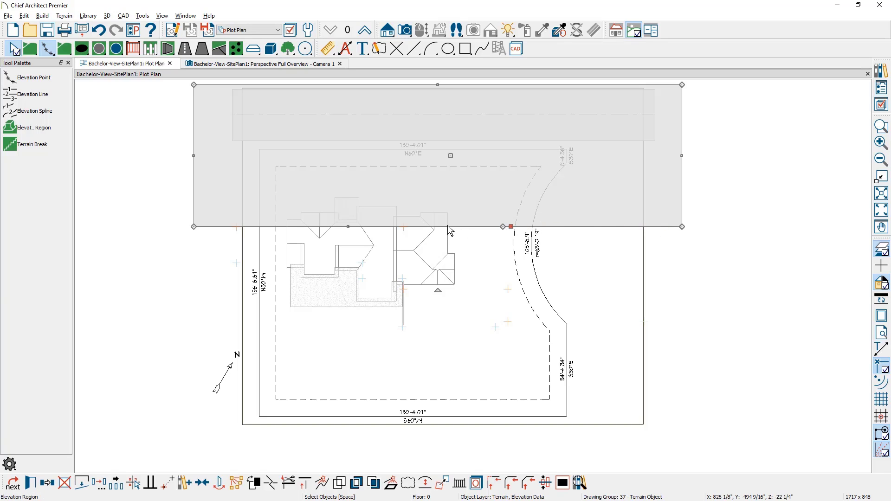
click(503, 232)
click(502, 234)
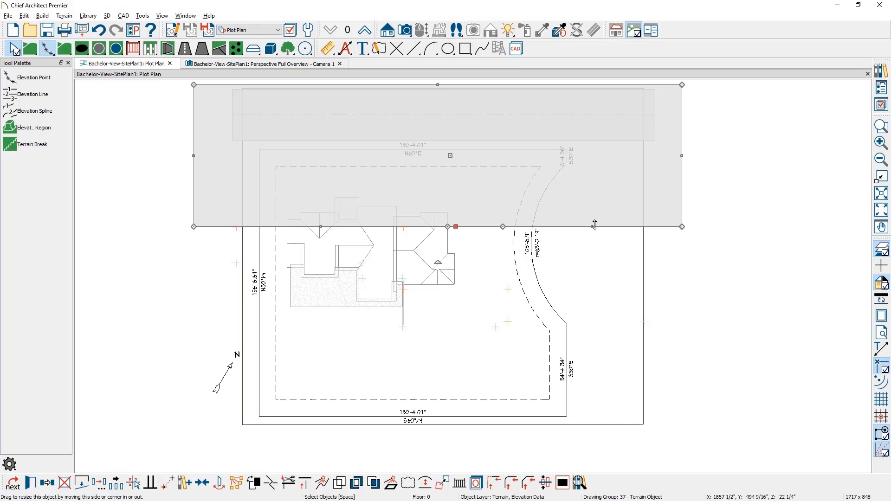
- Drag the region's edges down the east side and back against the house in a stepped shape
drag(499, 228, 495, 322)
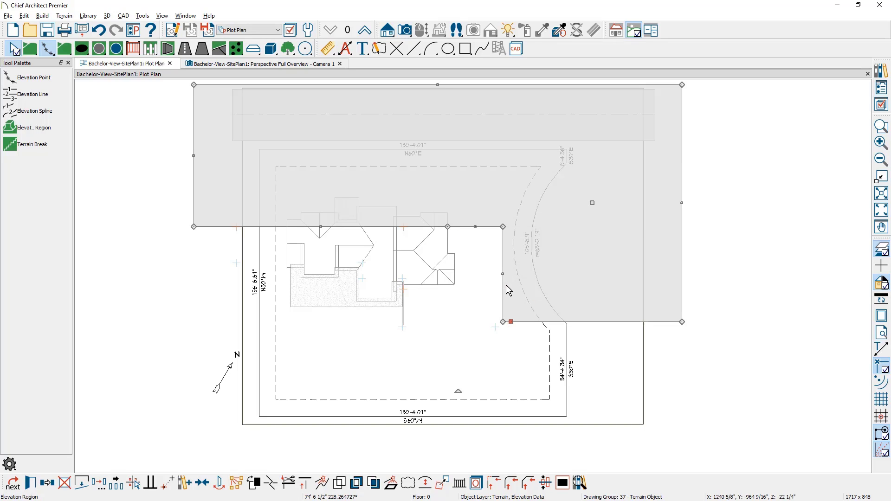
mouse_move(502, 274)
mouse_down()
mouse_move(507, 289)
mouse_move(467, 249)
mouse_move(402, 289)
mouse_up()
drag(447, 259, 405, 291)
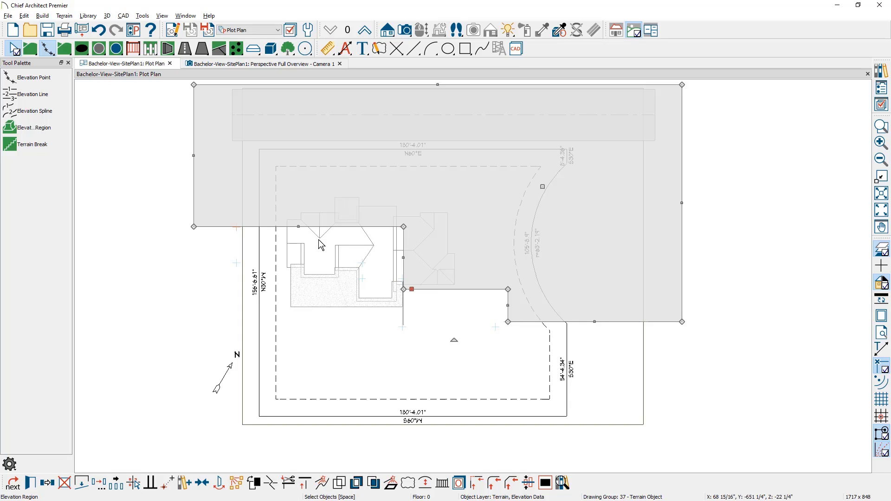
click(34, 127)
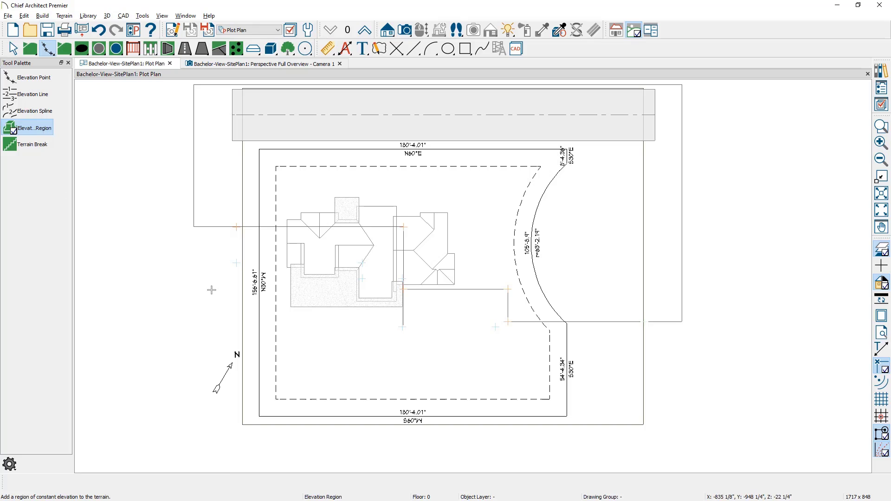
- Draw a second rectangular region over the southern lot and open its Elevation Region Specification
drag(236, 263, 705, 451)
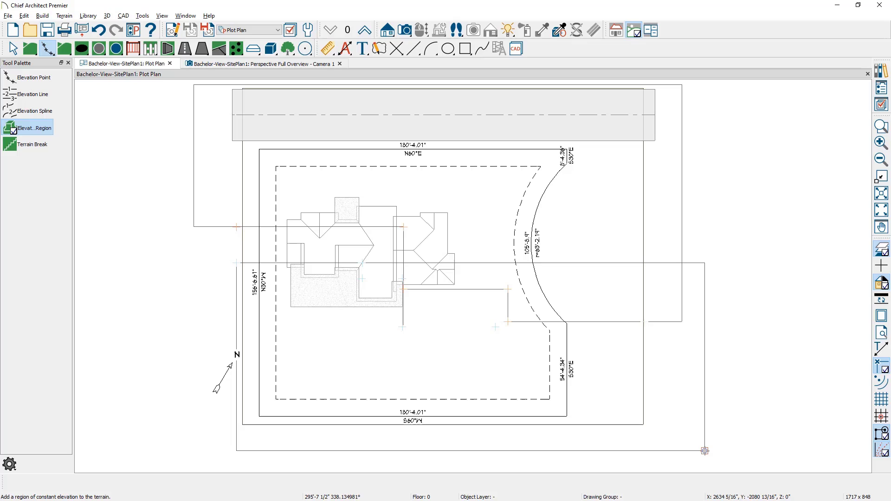
click(705, 376)
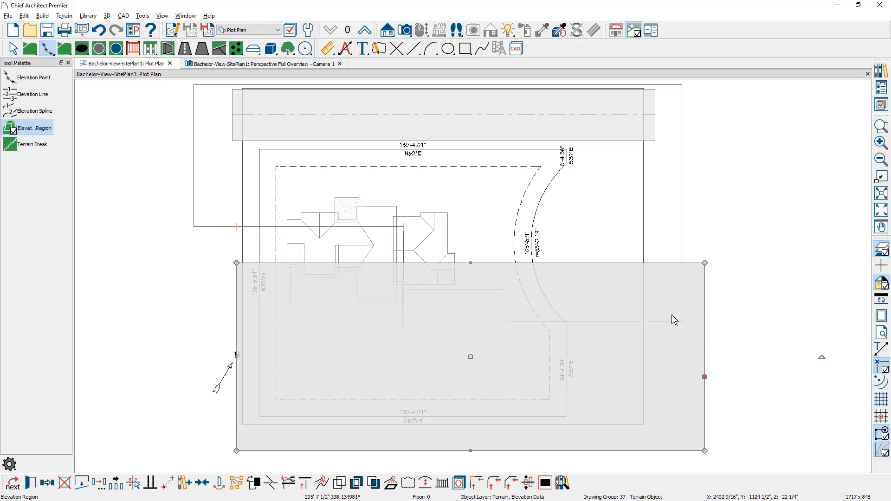
double_click(672, 315)
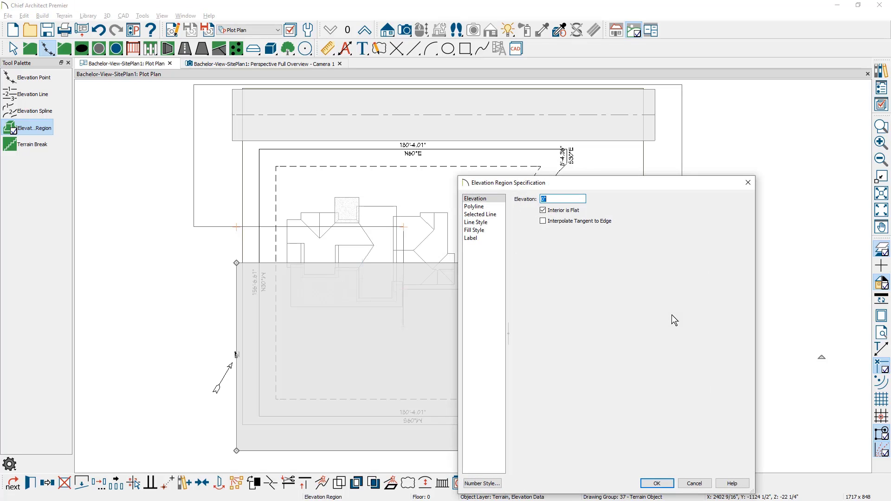
- Set the southern region's elevation to -1 and narrow it from its right side
text(-12)
key(Return)
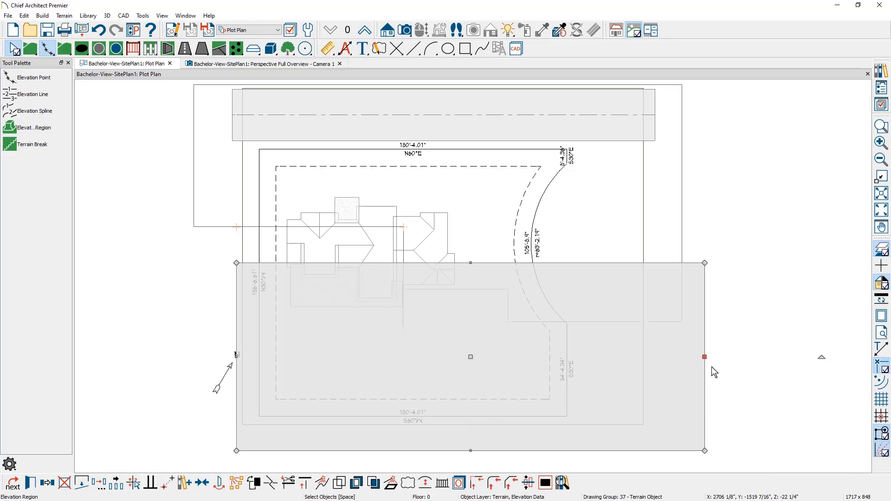
drag(705, 357, 498, 324)
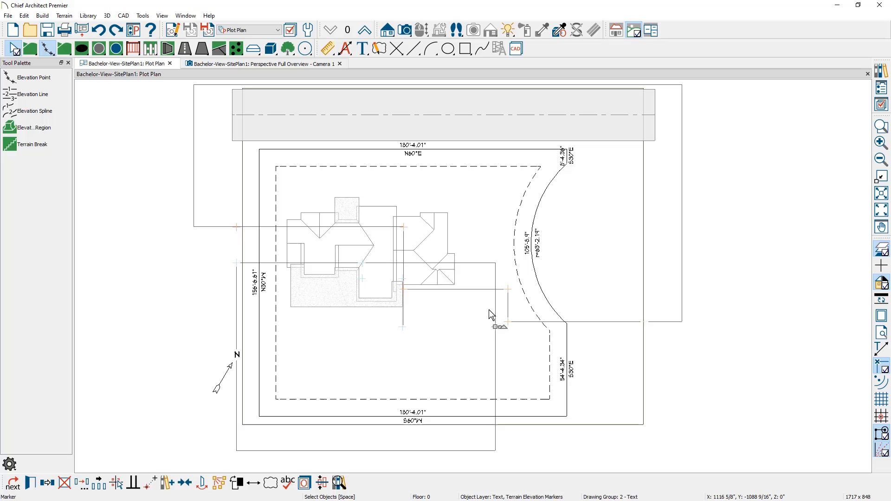
- Add two break points on the right edge and notch the region's upper-right corner around the house
click(493, 315)
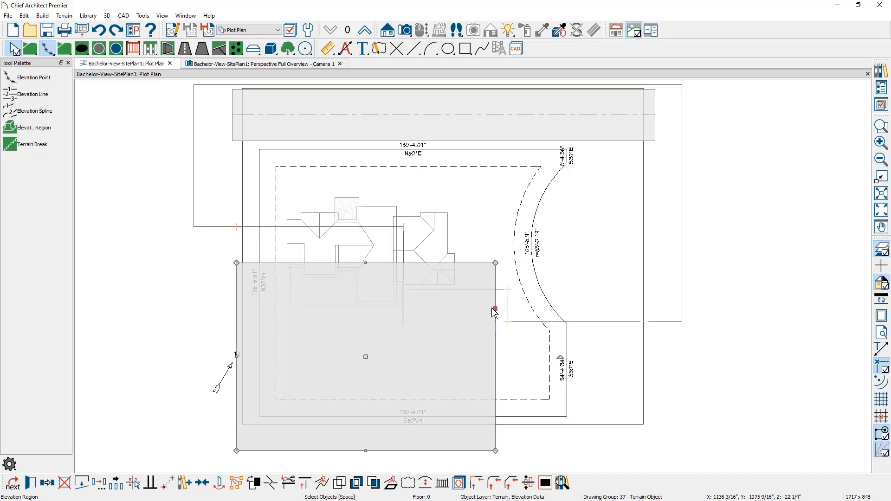
click(496, 314)
click(493, 306)
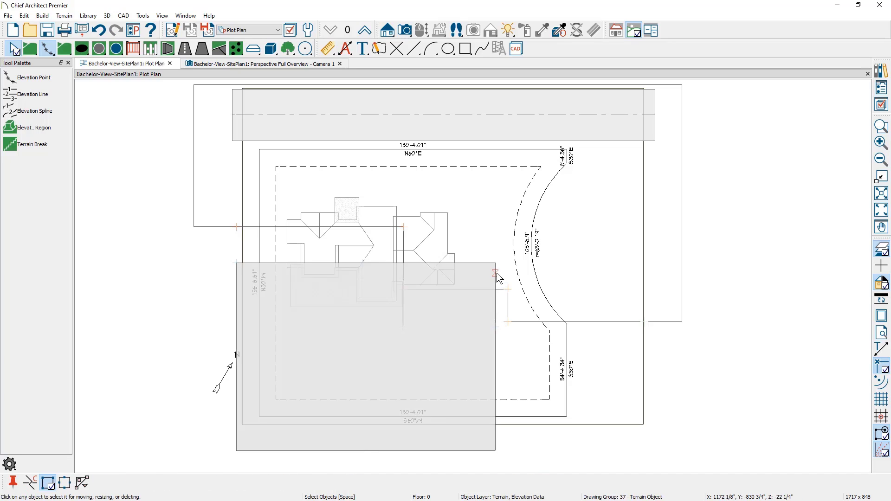
click(490, 299)
drag(493, 296, 403, 296)
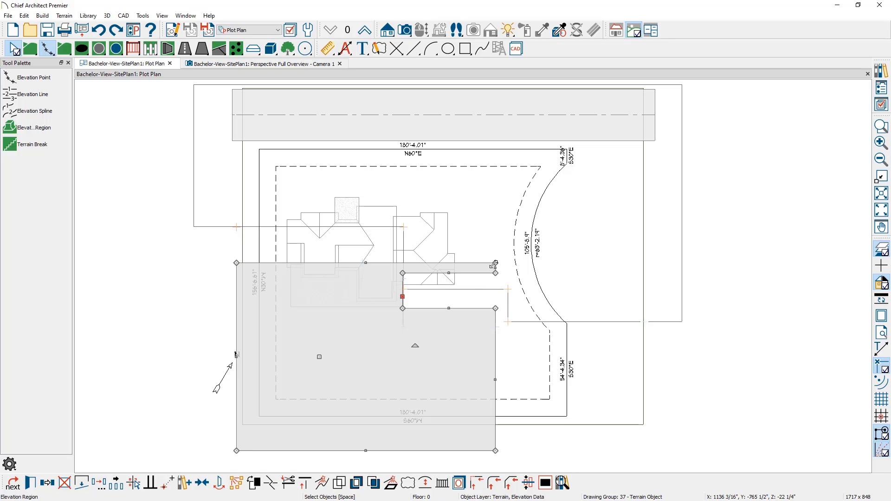
drag(496, 265, 367, 268)
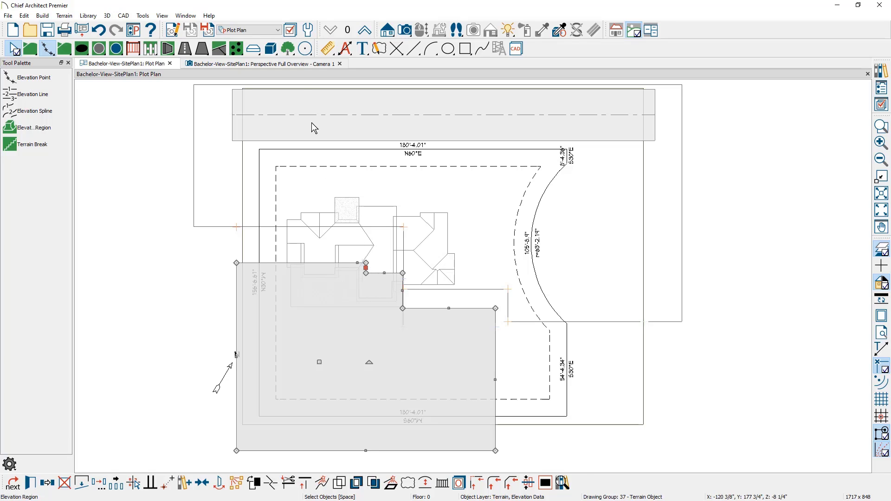
- Orbit the Perspective Full Overview to inspect the sloped ground, then return to the Plot Plan
click(302, 65)
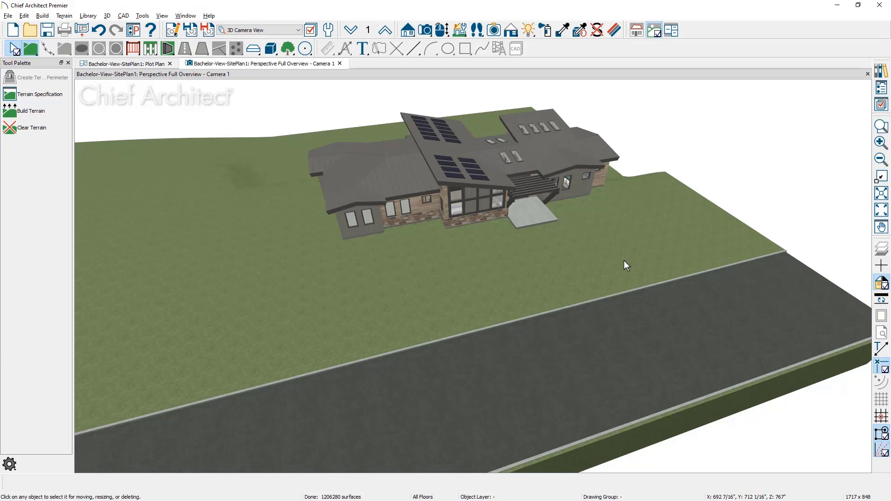
middle_drag(624, 260, 324, 227)
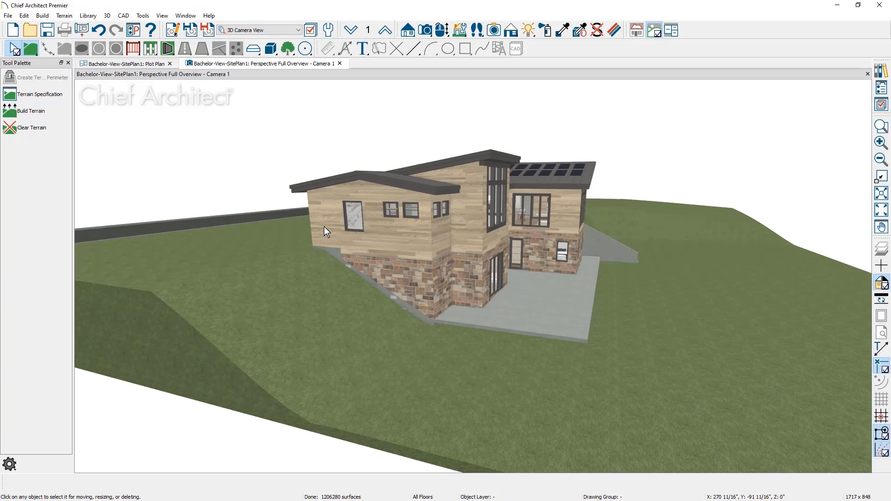
click(142, 66)
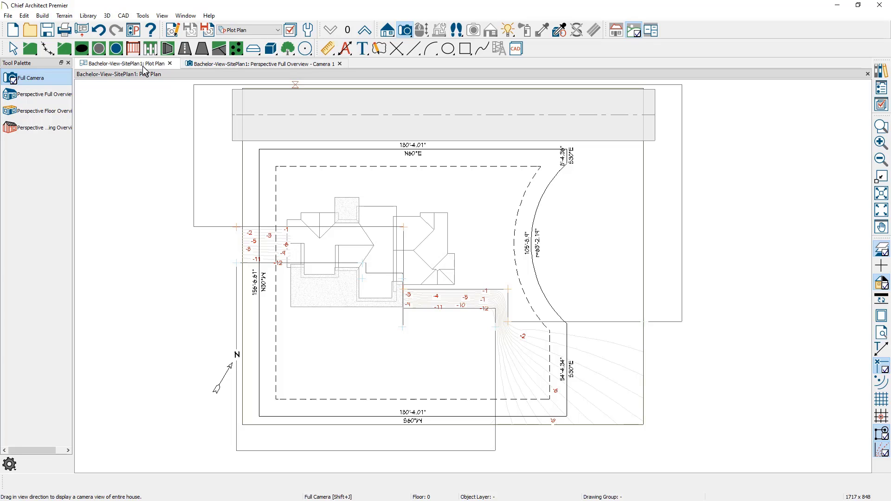
- Uncheck Highlight Negative Elevations on the terrain's Contours page, apply, and deselect the perimeter
key(space)
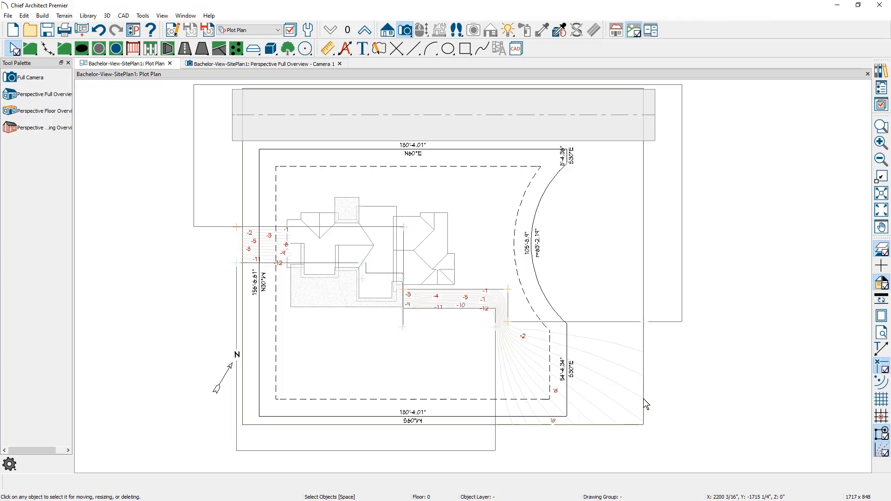
double_click(644, 399)
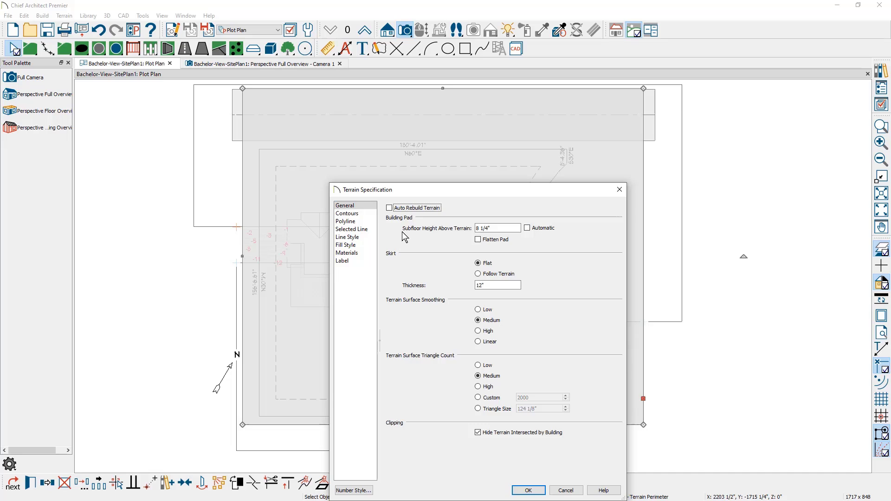
click(355, 214)
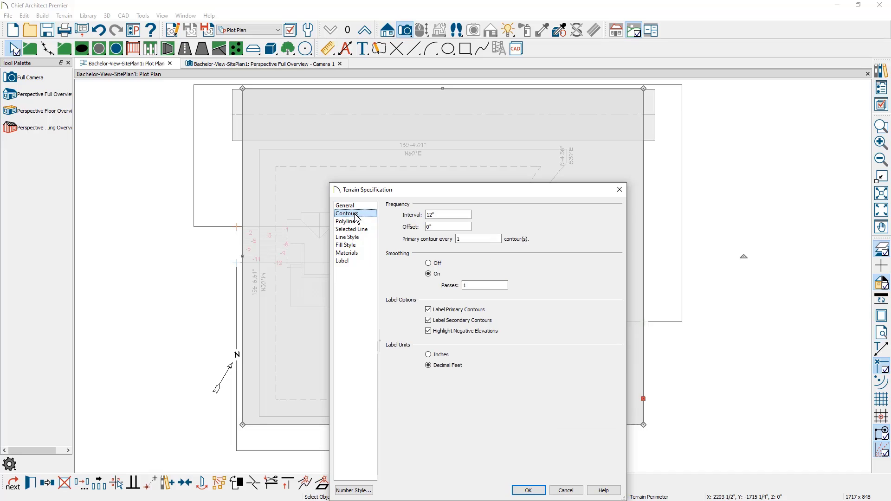
click(428, 331)
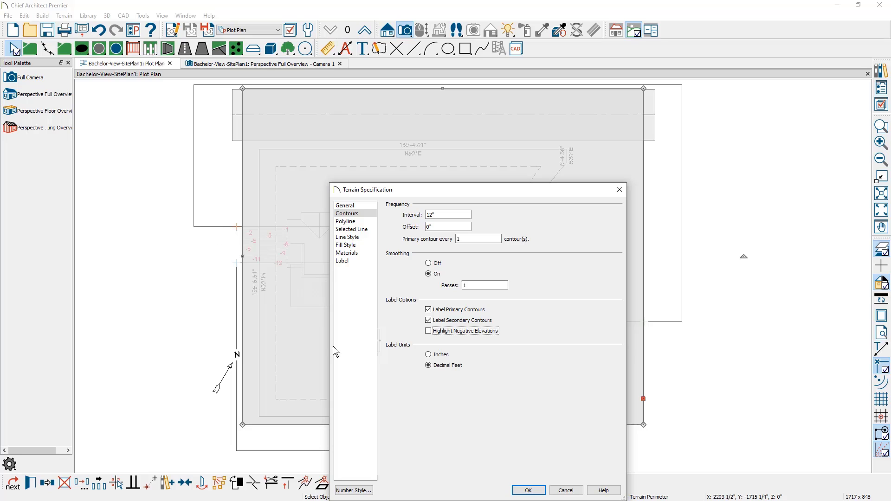
click(528, 491)
click(642, 436)
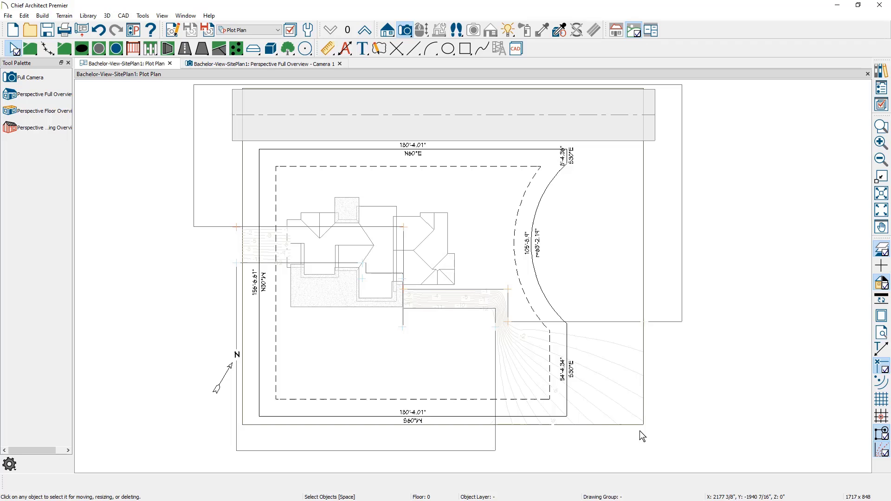
- Copy the Plot Plan layer set as 'Site Plan2' and make it the active set
click(881, 106)
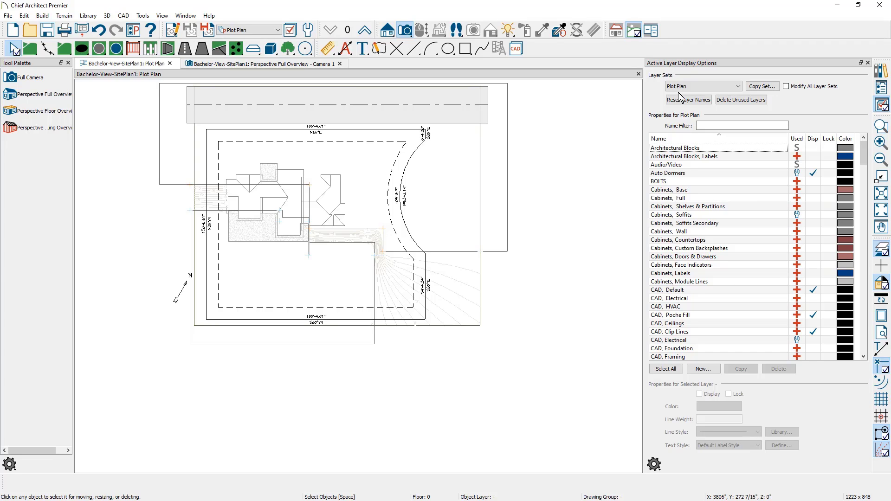
click(776, 90)
text(S)
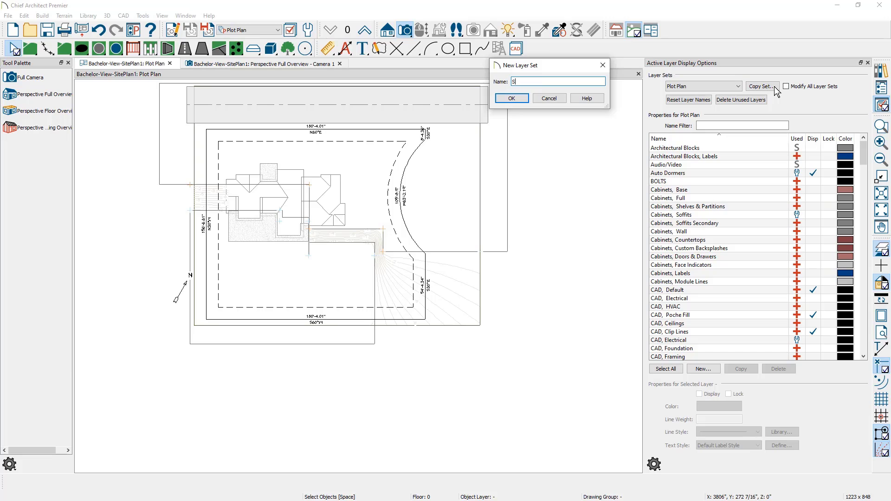
text(ite Plan2)
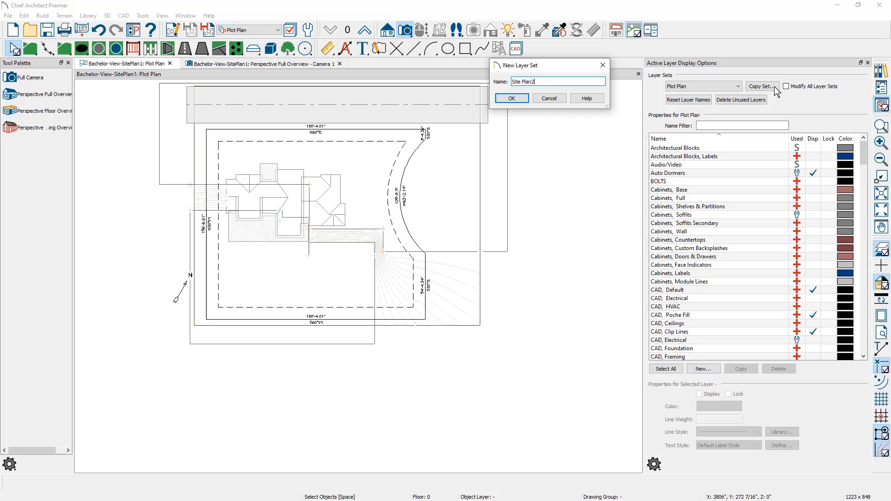
click(511, 99)
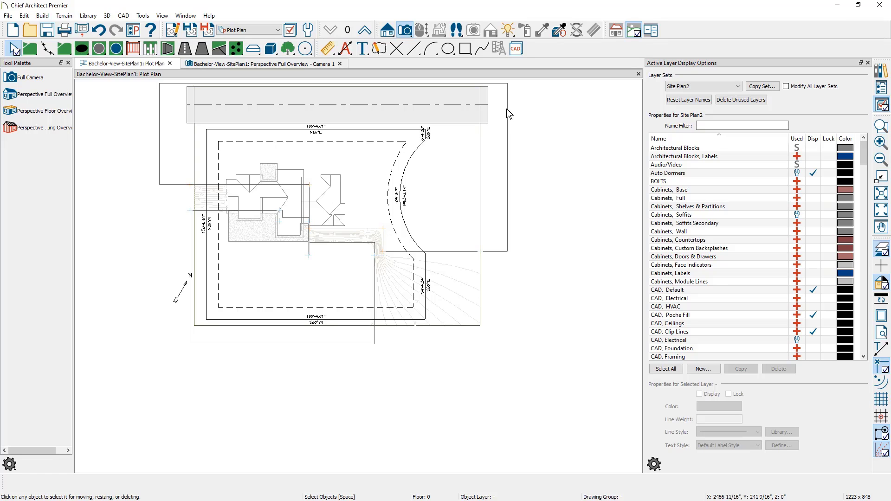
- Hide the Terrain, Elevation Data and Terrain, Primary Contours layers
click(508, 109)
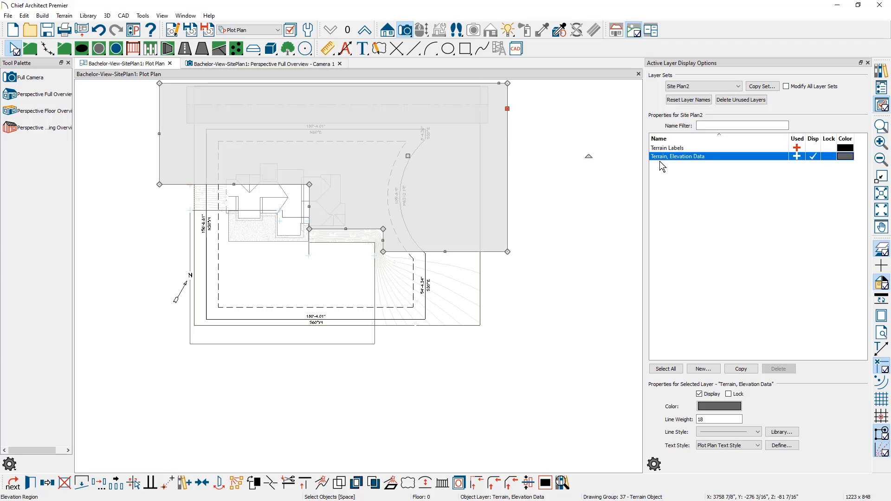
click(814, 157)
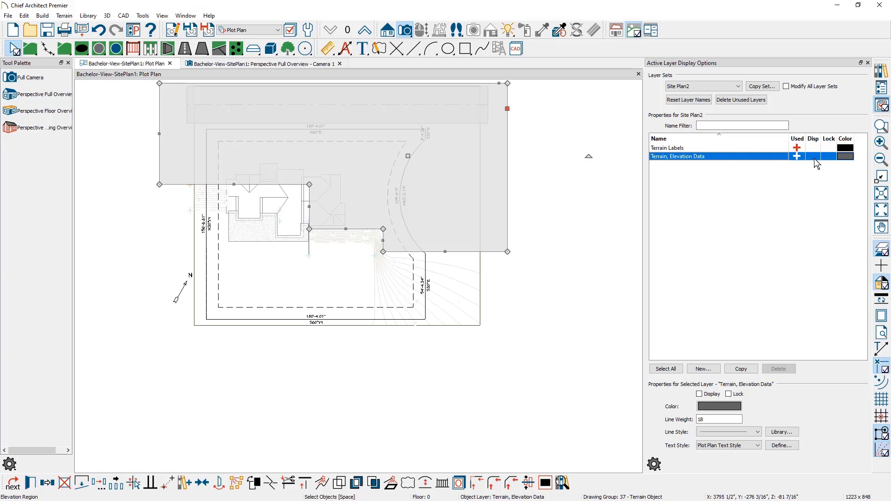
click(606, 270)
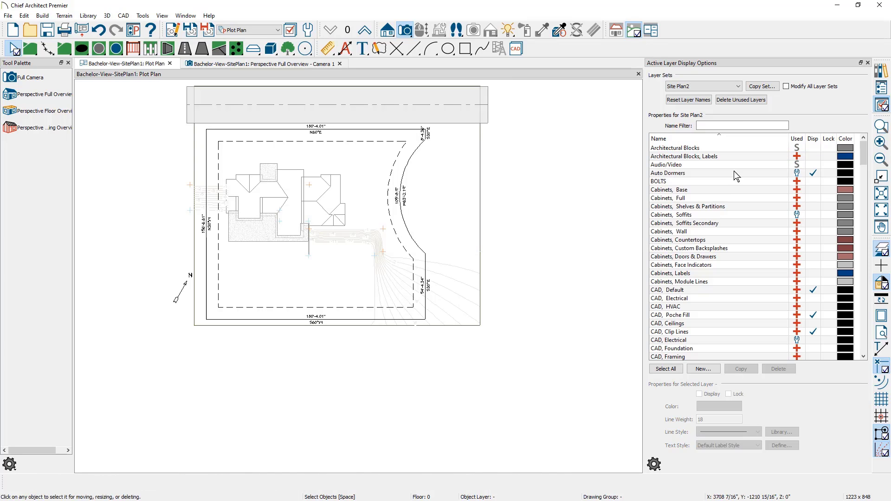
click(741, 126)
text(cont)
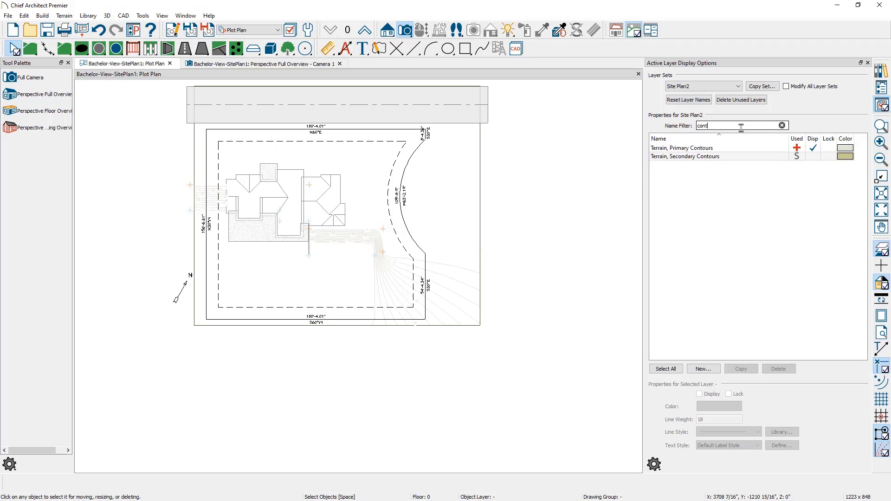
click(817, 150)
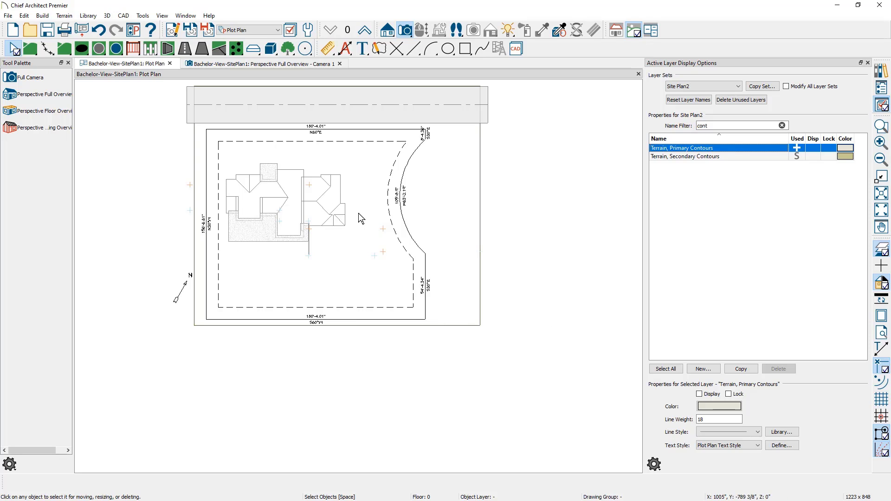
- Hide the Text, Terrain Elevation Markers and Terrain Perimeter layers
drag(359, 214, 402, 277)
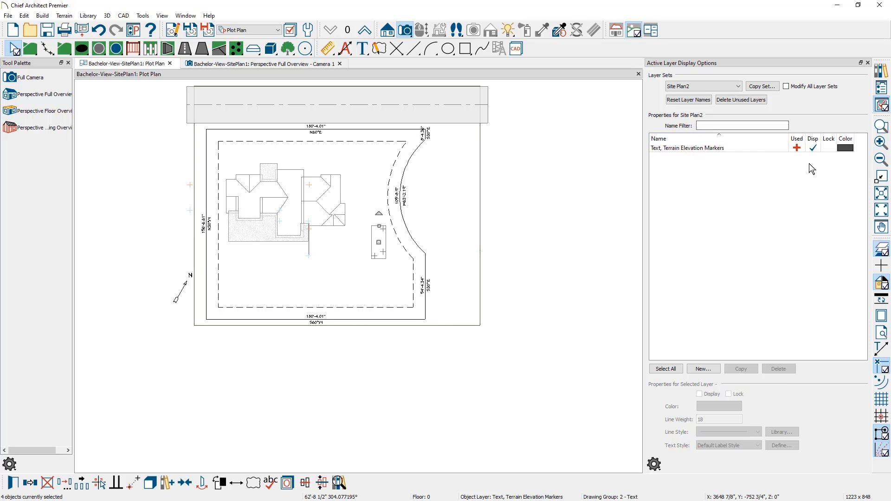
click(810, 148)
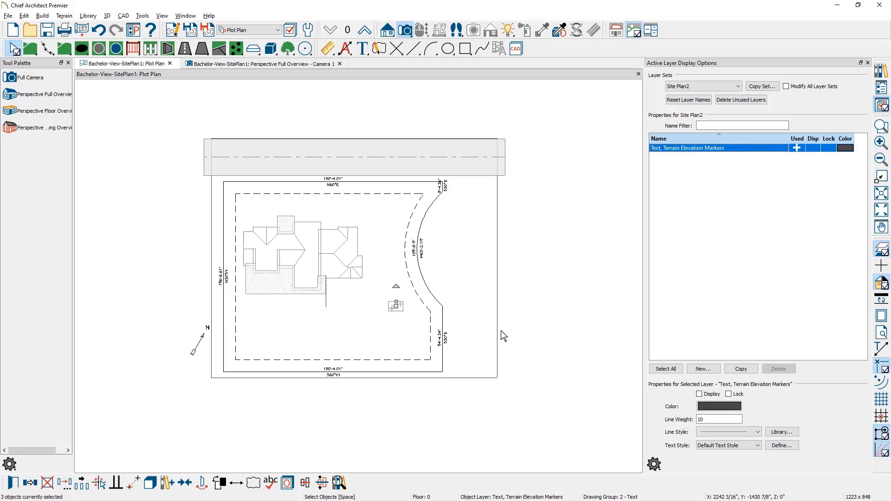
click(496, 343)
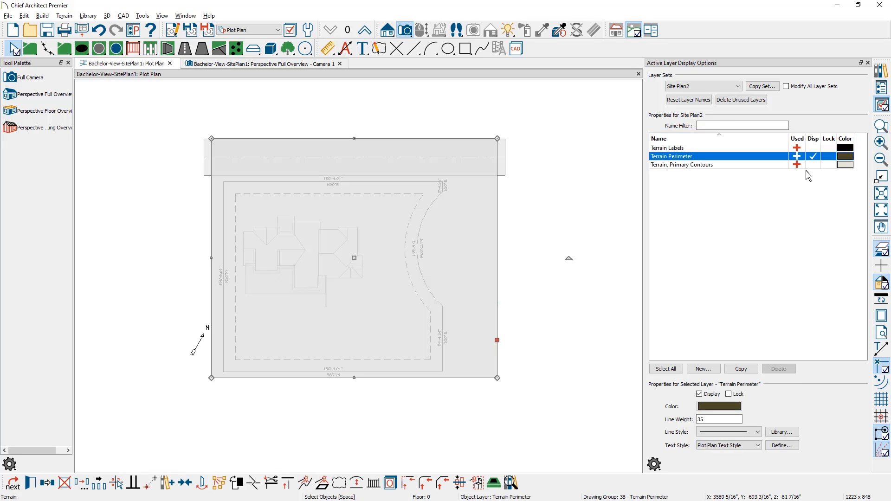
click(813, 156)
click(632, 246)
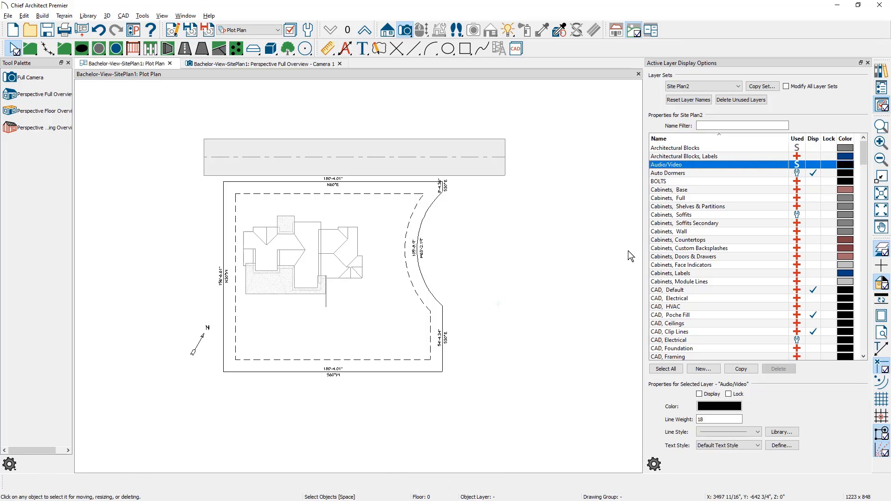
- Save the clean plan view as a new saved plan view named 'Site Plan 2'
click(207, 30)
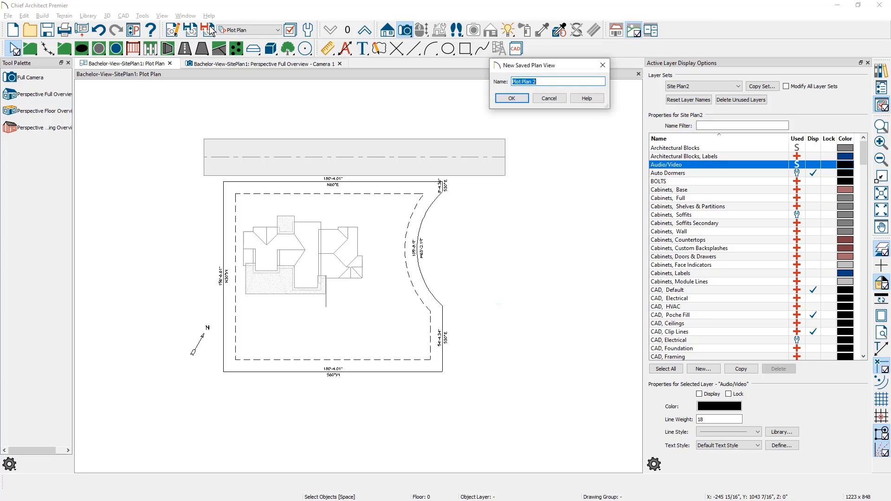
text(Site Plan 2)
click(500, 106)
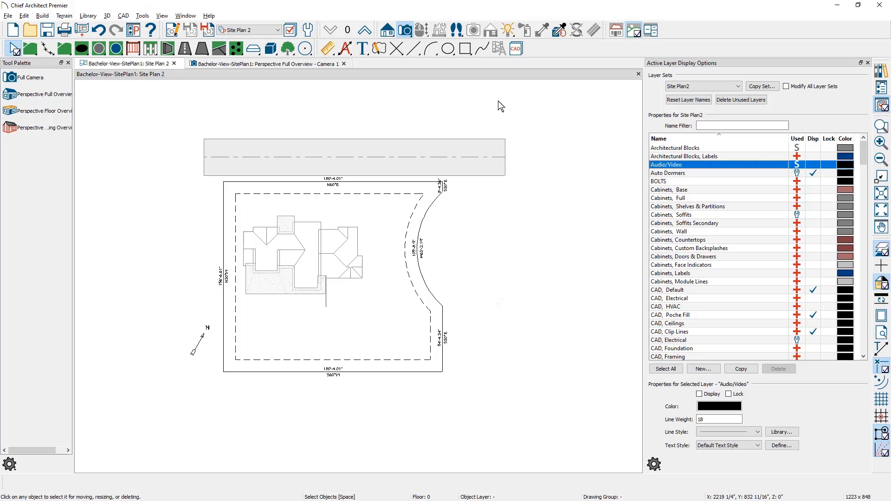
- Confirm Site Plan 2 in the saved views list, then show the Project Browser's Plan Views folder
click(279, 30)
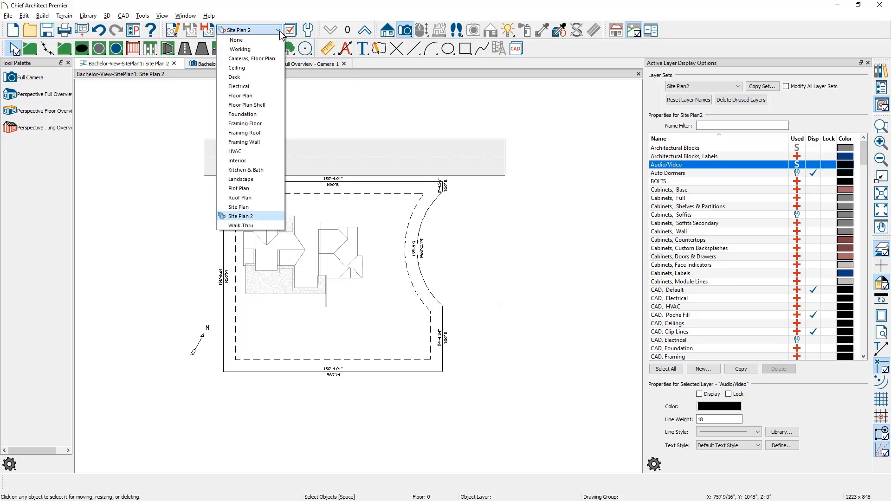
click(279, 31)
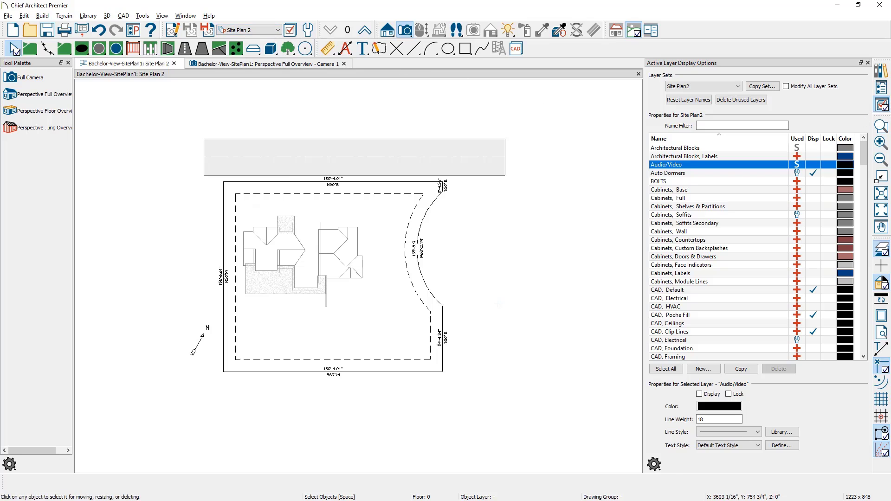
click(882, 87)
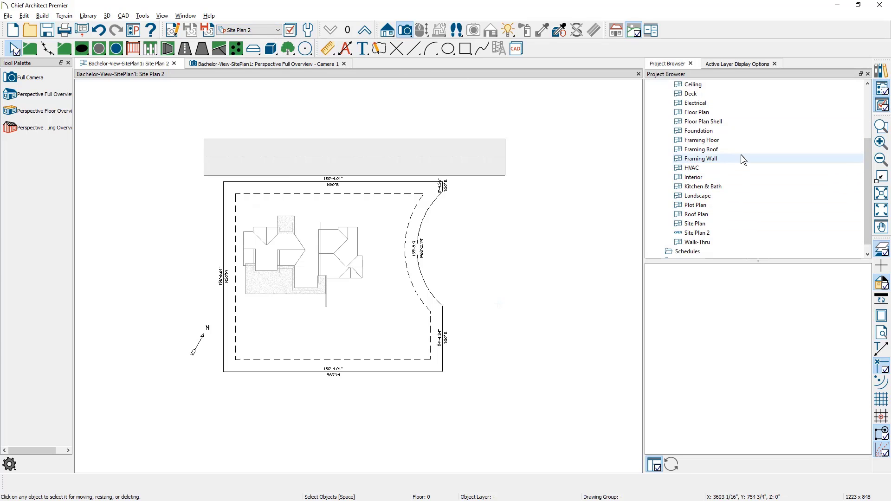
scroll(863, 153, up, 2)
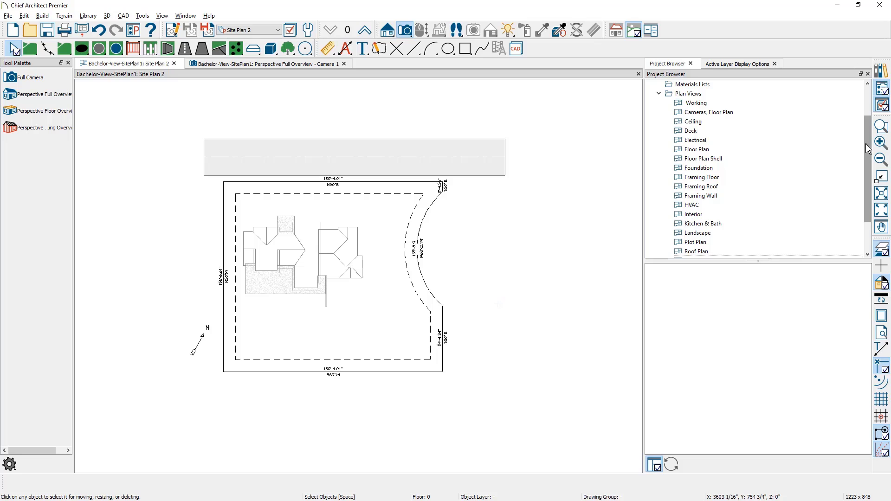